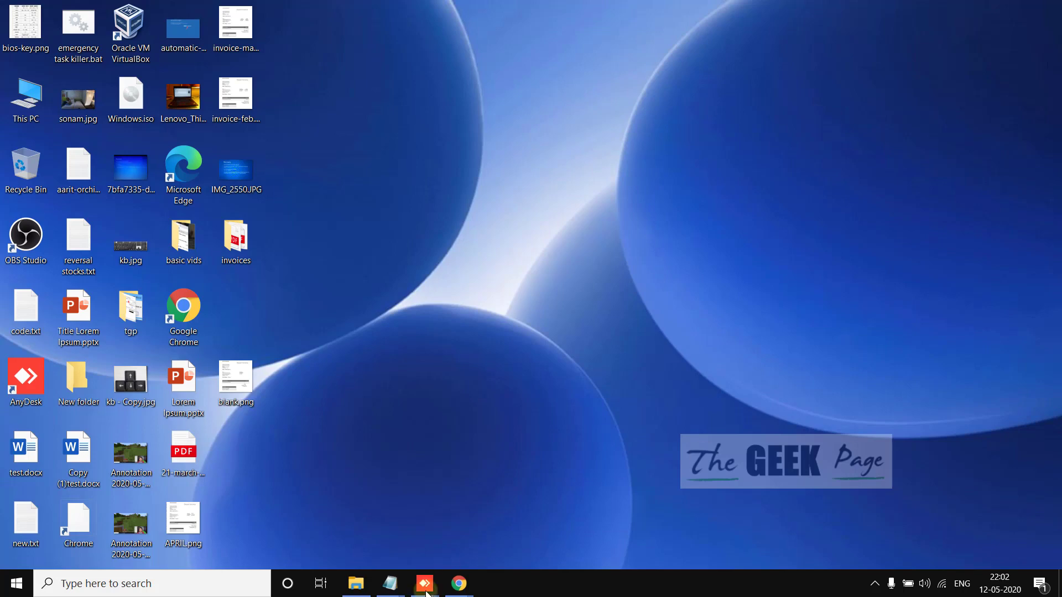
Search Windows for 'rege' and launch Registry Editor from the best match
{"action": "left_click", "coordinate": [170, 586]}
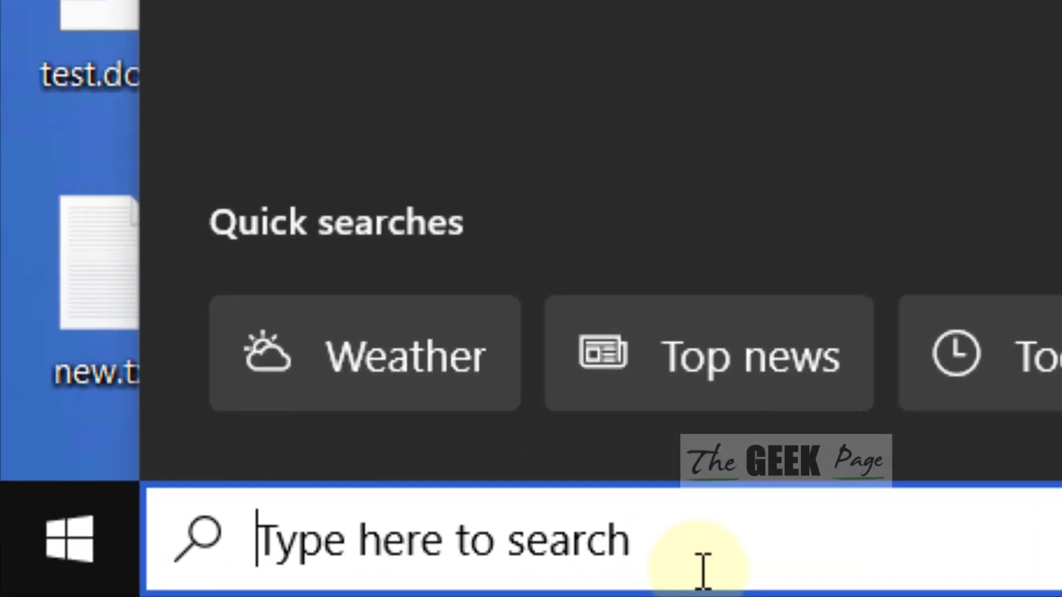
{"action": "type", "text": "regedit"}
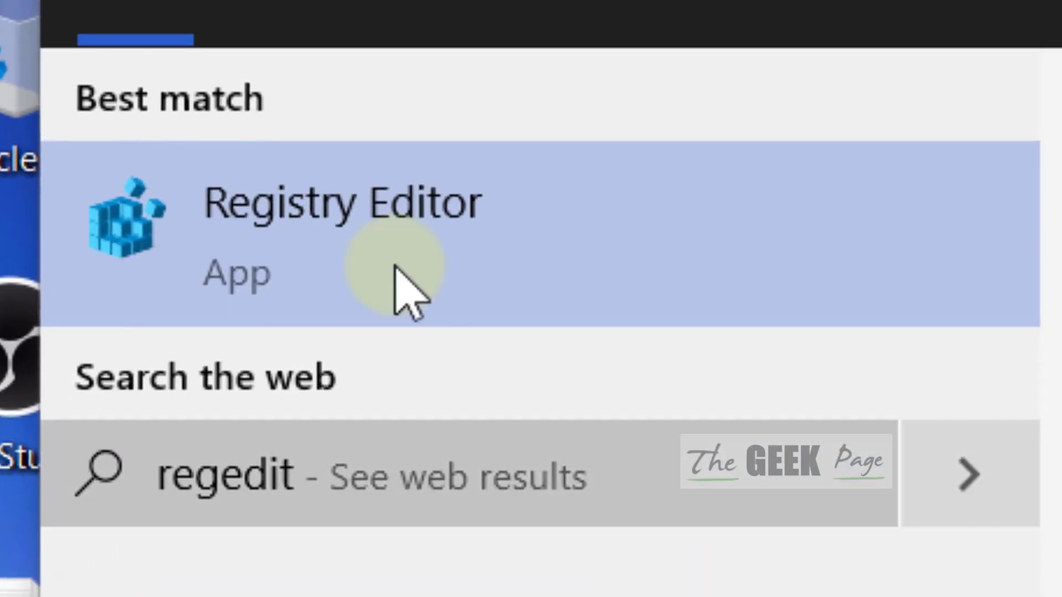
{"action": "left_click", "coordinate": [449, 289]}
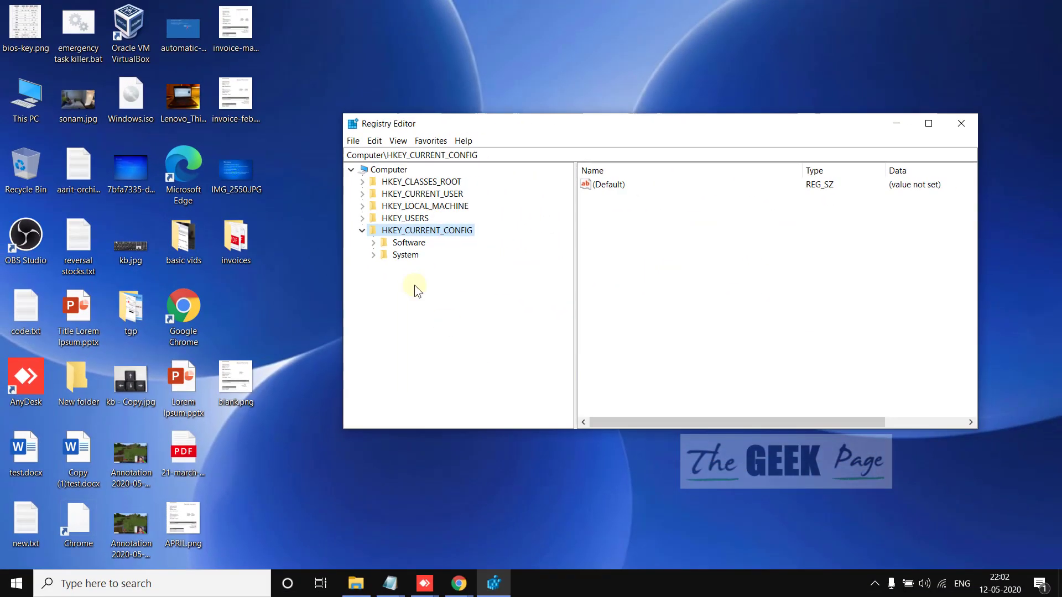
Navigate to HKEY_CURRENT_USER\Control Panel\Desktop and select an entry in its value list
{"action": "left_click", "coordinate": [362, 230]}
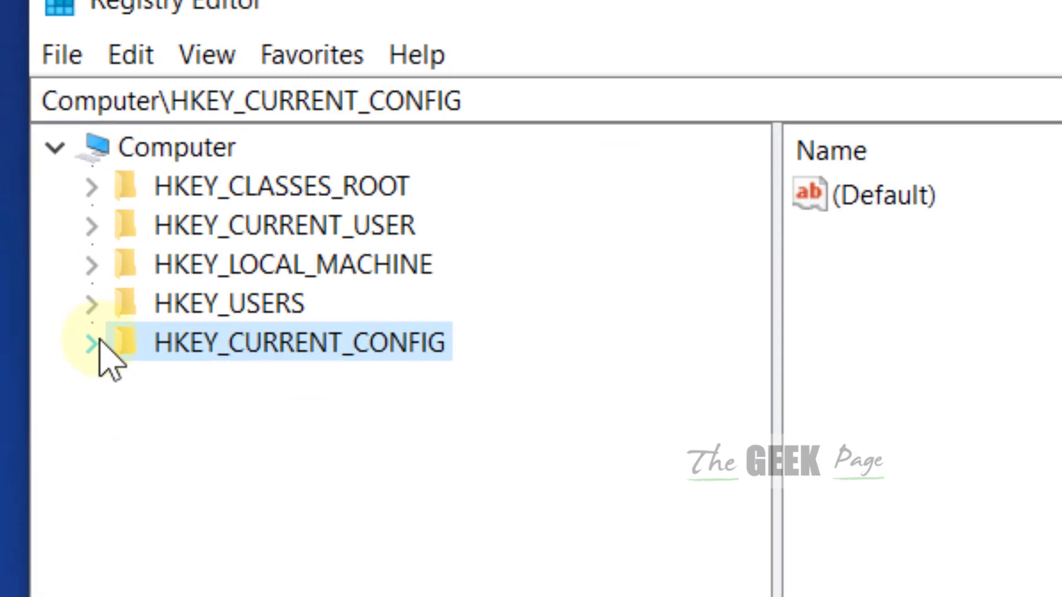
{"action": "left_click", "coordinate": [166, 222]}
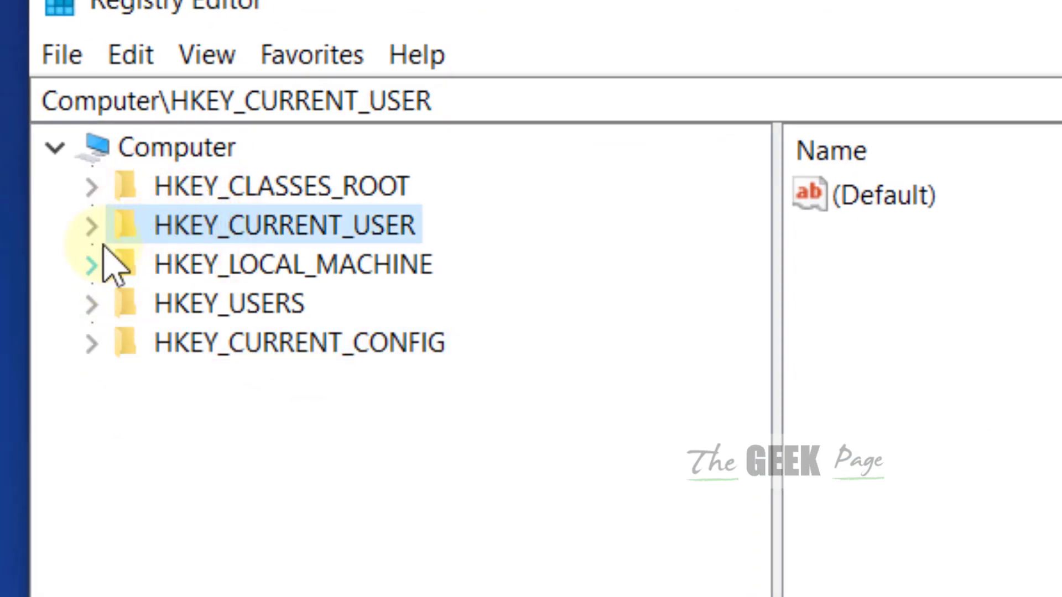
{"action": "left_click", "coordinate": [95, 229]}
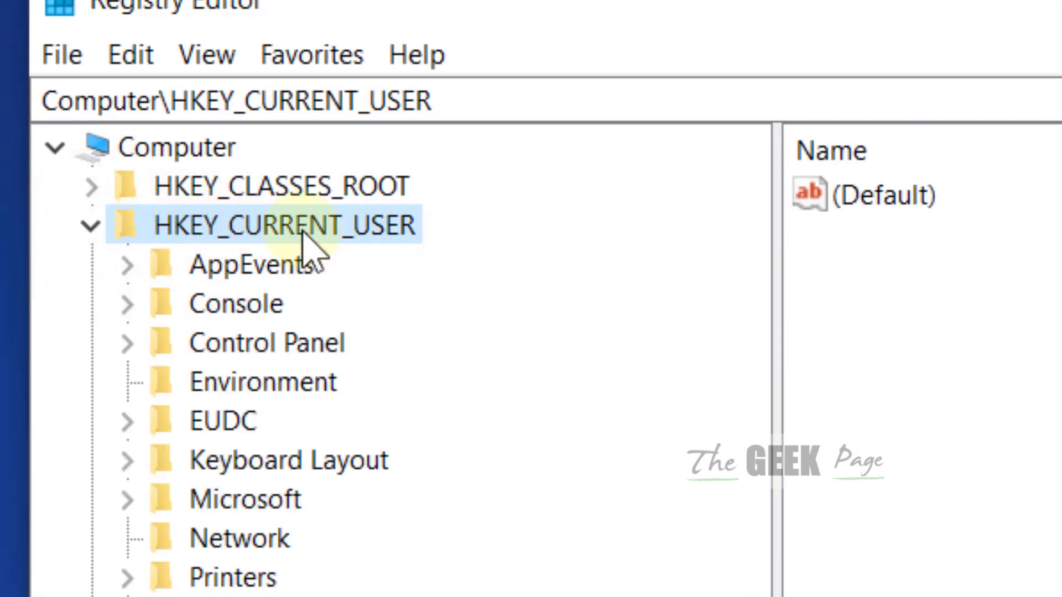
{"action": "left_click", "coordinate": [295, 345]}
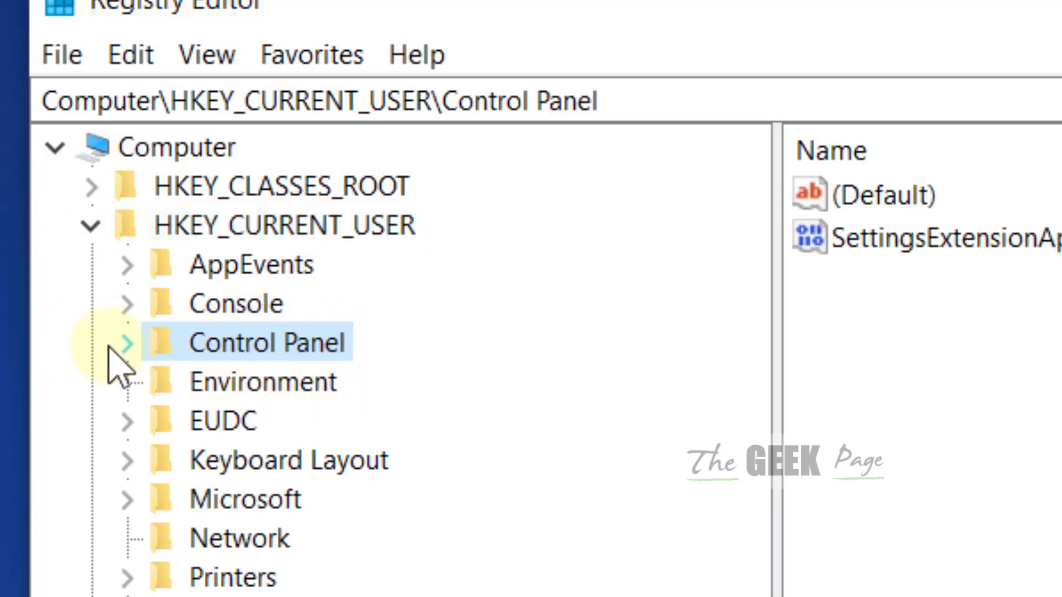
{"action": "left_click", "coordinate": [127, 344]}
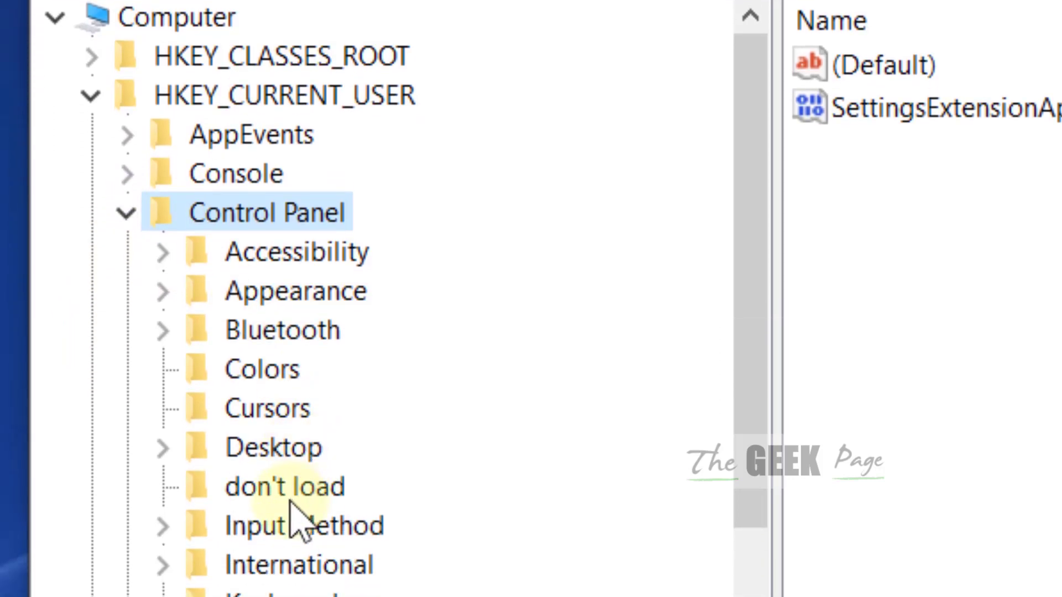
{"action": "left_click", "coordinate": [281, 455]}
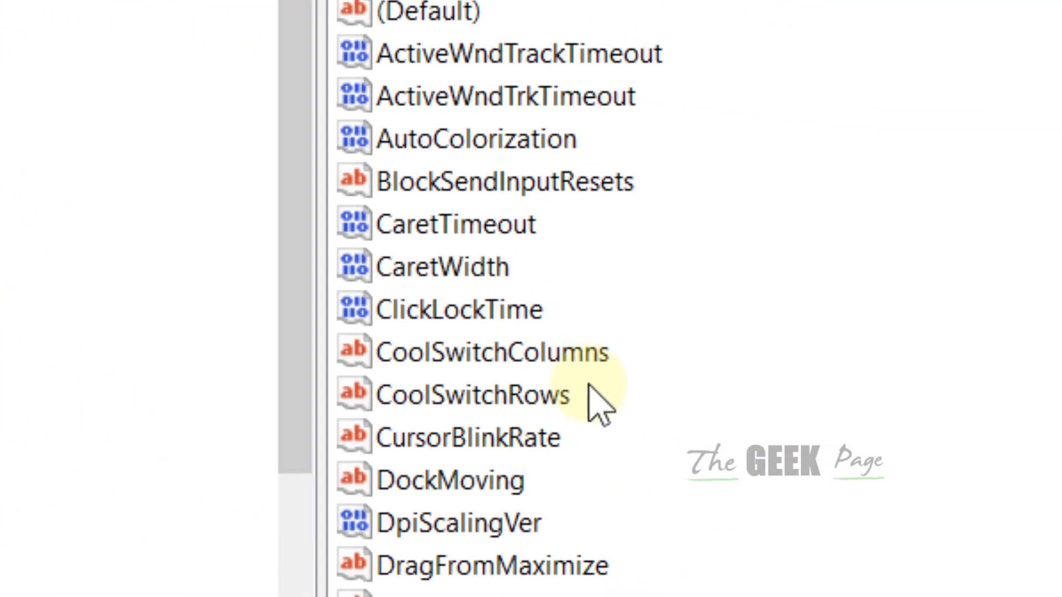
{"action": "scroll", "coordinate": [620, 337], "scroll_direction": "down", "scroll_amount": 5}
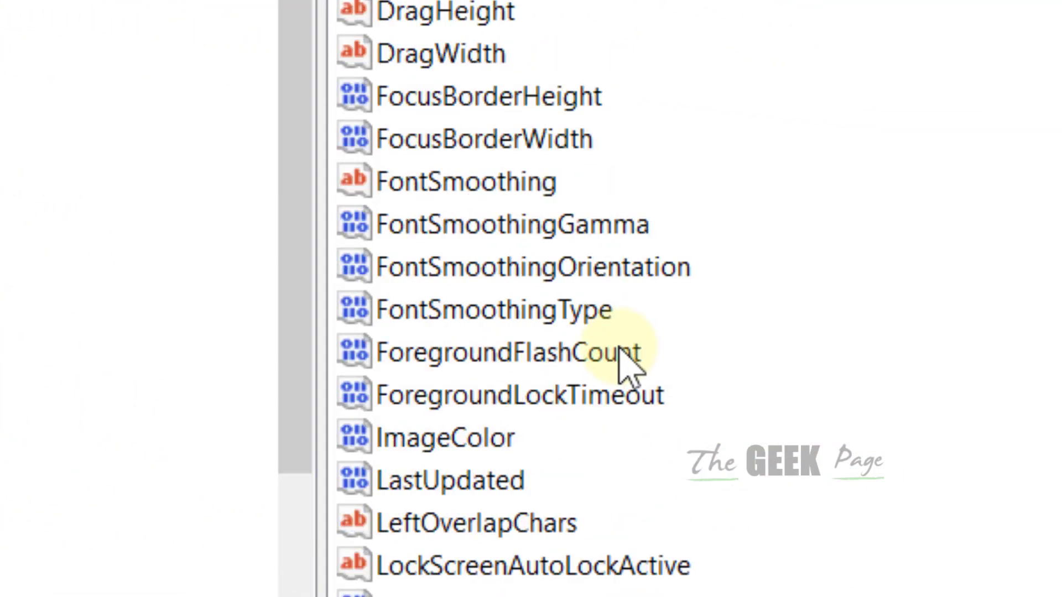
{"action": "left_click", "coordinate": [525, 360]}
Edit PaintDesktopVersion, keeping its value data at 0, and save it
{"action": "key", "text": "p"}
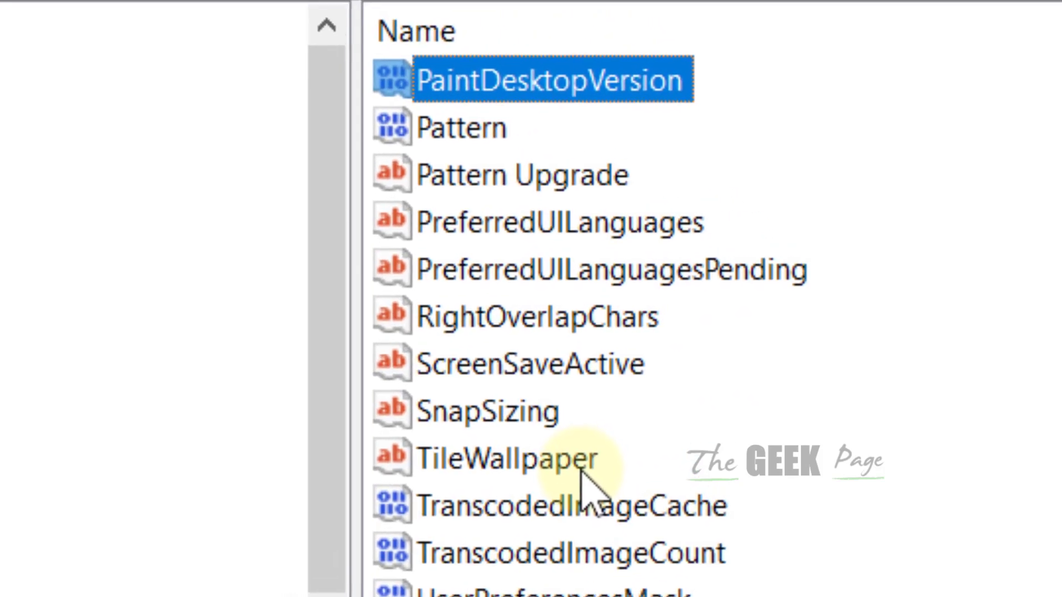
{"action": "scroll", "coordinate": [588, 443], "scroll_direction": "up", "scroll_amount": 2}
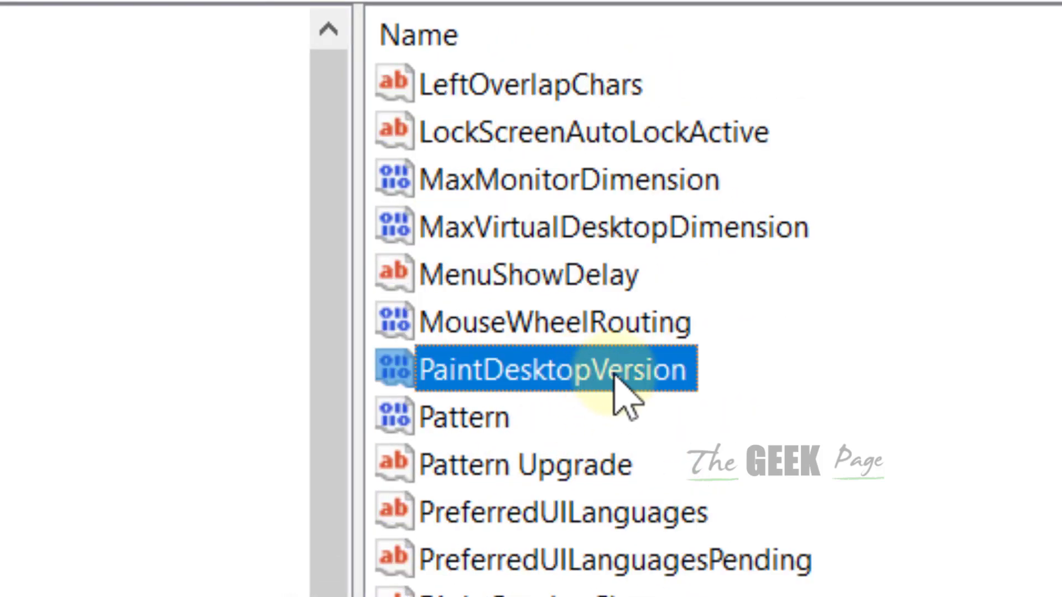
{"action": "right_click", "coordinate": [681, 387]}
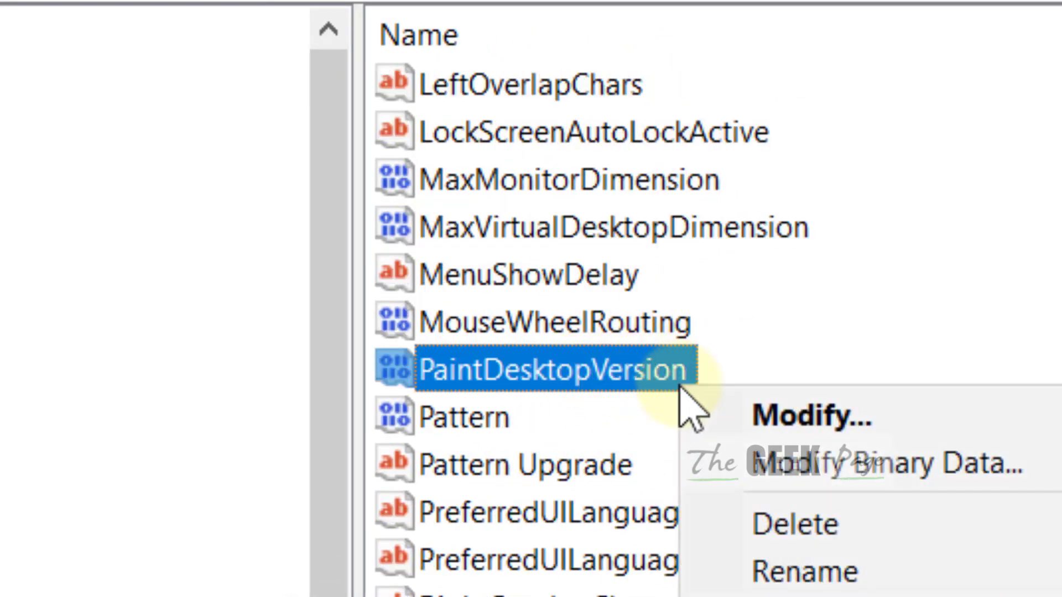
{"action": "left_click", "coordinate": [808, 416]}
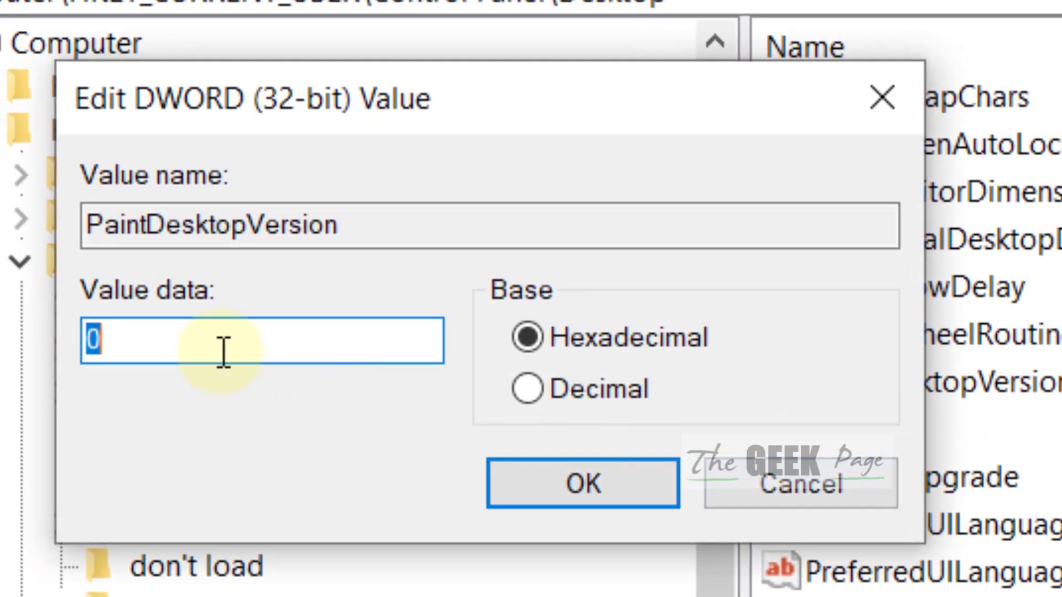
{"action": "left_click", "coordinate": [223, 351]}
{"action": "double_click", "coordinate": [238, 340]}
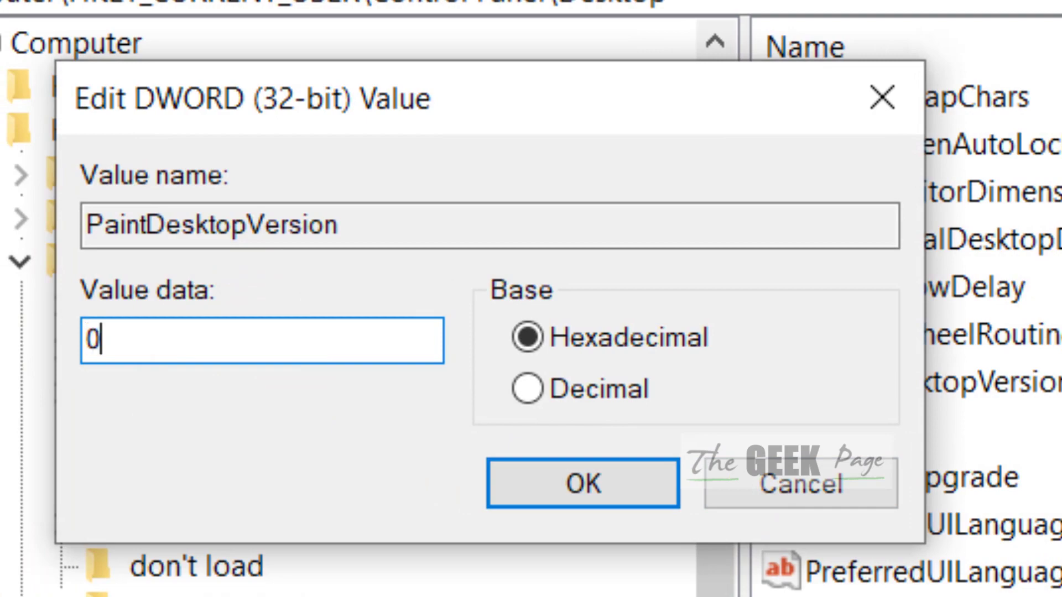
{"action": "left_click", "coordinate": [609, 488]}
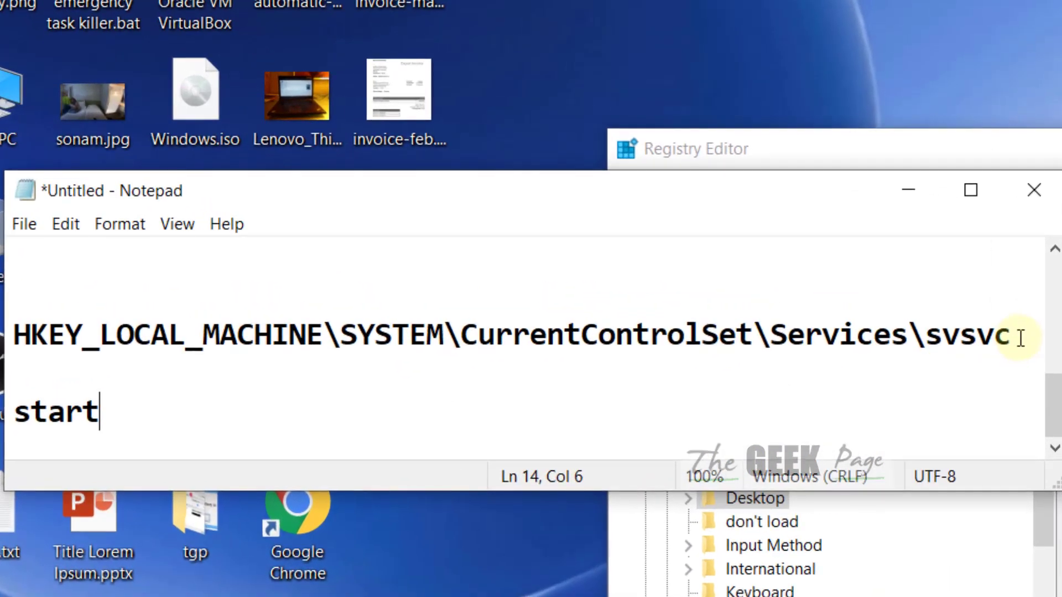
Copy the HKEY_LOCAL_MACHINE\SYSTEM\CurrentControlSet\Services\svsvc path line from the Notepad note
{"action": "left_click", "coordinate": [1020, 339]}
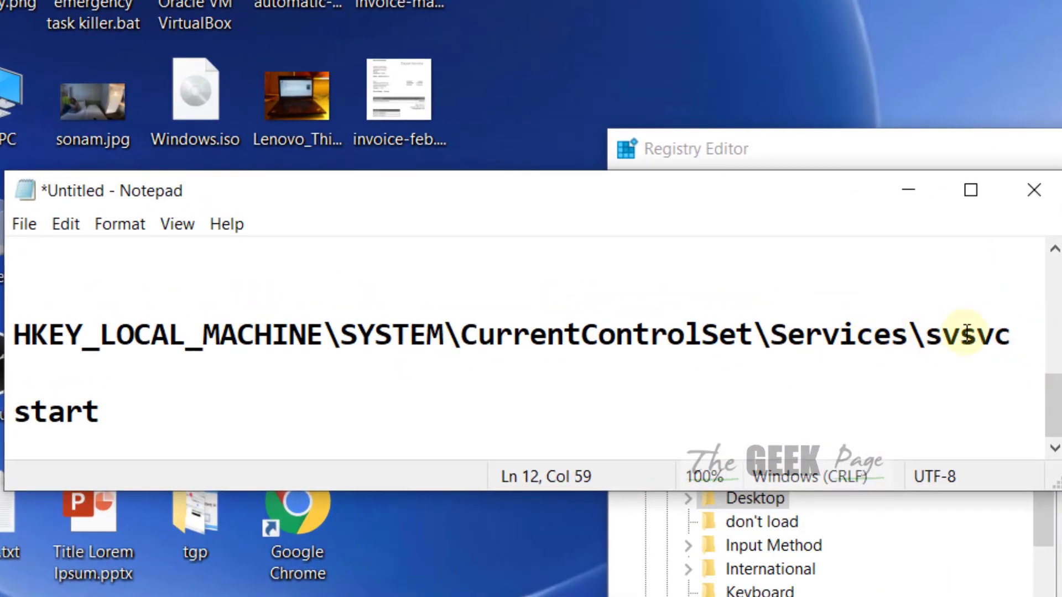
{"action": "key", "text": "shift+Left"}
{"action": "key", "text": "shift+Left"}
{"action": "key", "text": "shift+Left"}
{"action": "key", "text": "shift+Left"}
{"action": "key", "text": "shift+Left"}
{"action": "key", "text": "shift+Left"}
{"action": "key", "text": "shift+Left"}
{"action": "key", "text": "shift+Left"}
{"action": "key", "text": "shift+Left"}
{"action": "key", "text": "shift+Left"}
{"action": "key", "text": "shift+Left"}
{"action": "key", "text": "shift+Left"}
{"action": "key", "text": "shift+Left"}
{"action": "key", "text": "shift+Left"}
{"action": "key", "text": "shift+Left"}
{"action": "key", "text": "shift+Left"}
{"action": "key", "text": "shift+Left"}
{"action": "key", "text": "shift+Left"}
{"action": "key", "text": "shift+Left"}
{"action": "key", "text": "shift+Left"}
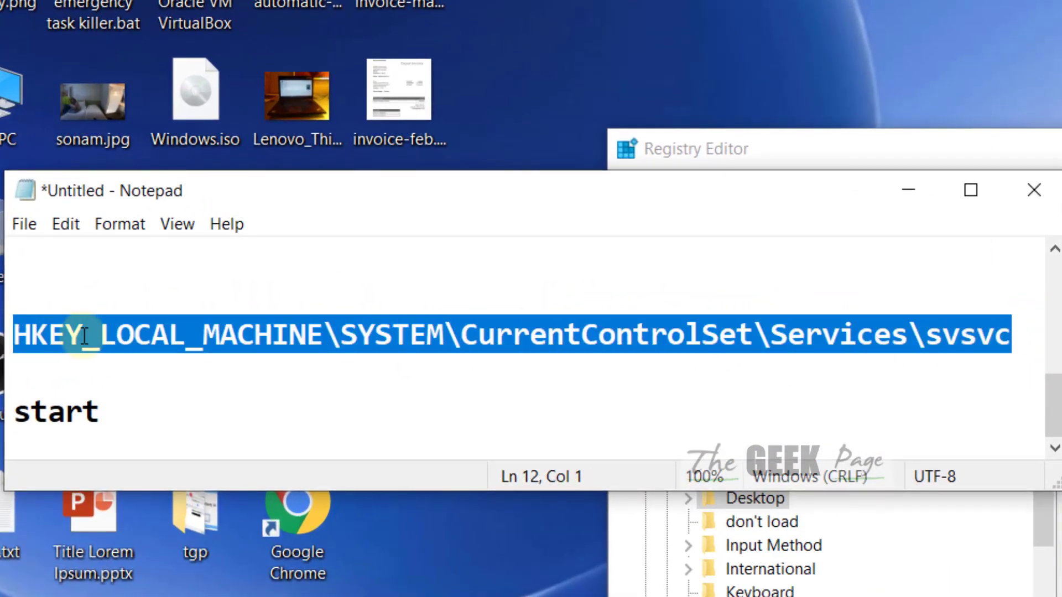
{"action": "right_click", "coordinate": [89, 335]}
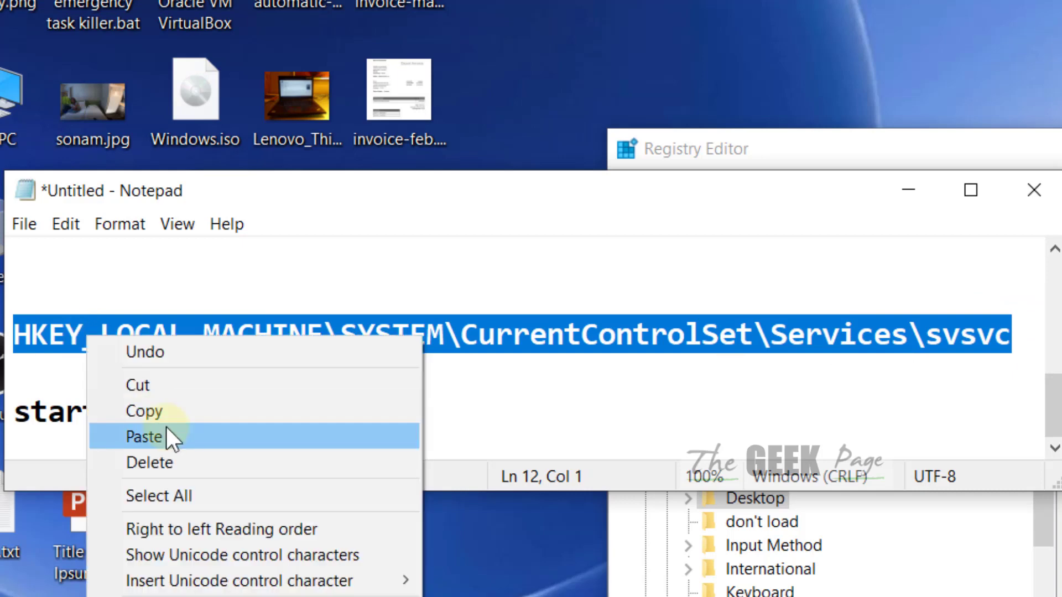
{"action": "left_click", "coordinate": [161, 408]}
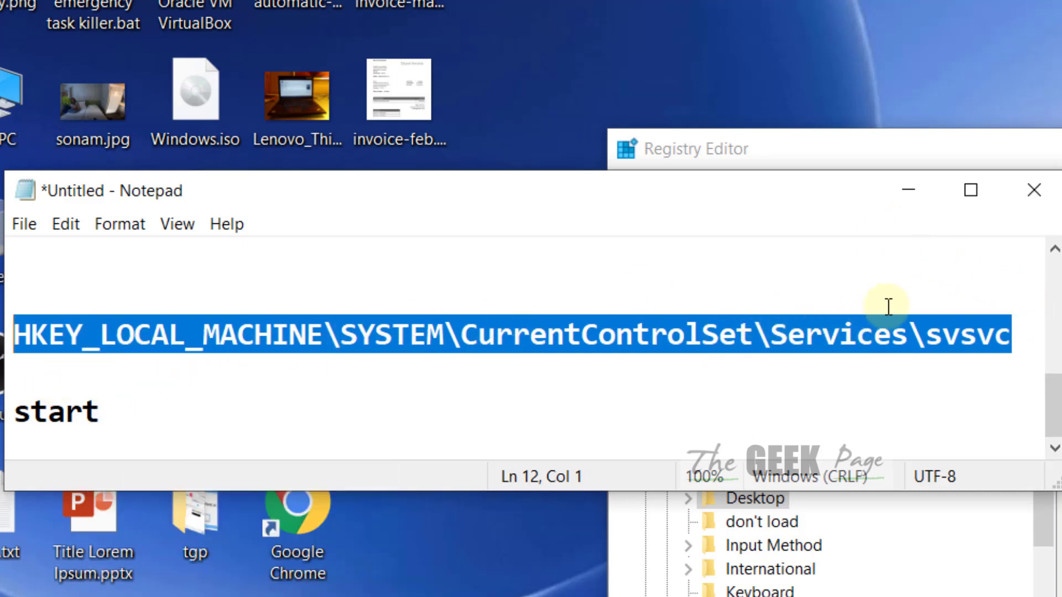
Minimize Notepad and navigate to HKEY_LOCAL_MACHINE\SYSTEM\CurrentControlSet\Services\svsvc, jumping there by typing 'sv'
{"action": "left_click", "coordinate": [916, 197]}
{"action": "left_click", "coordinate": [670, 318]}
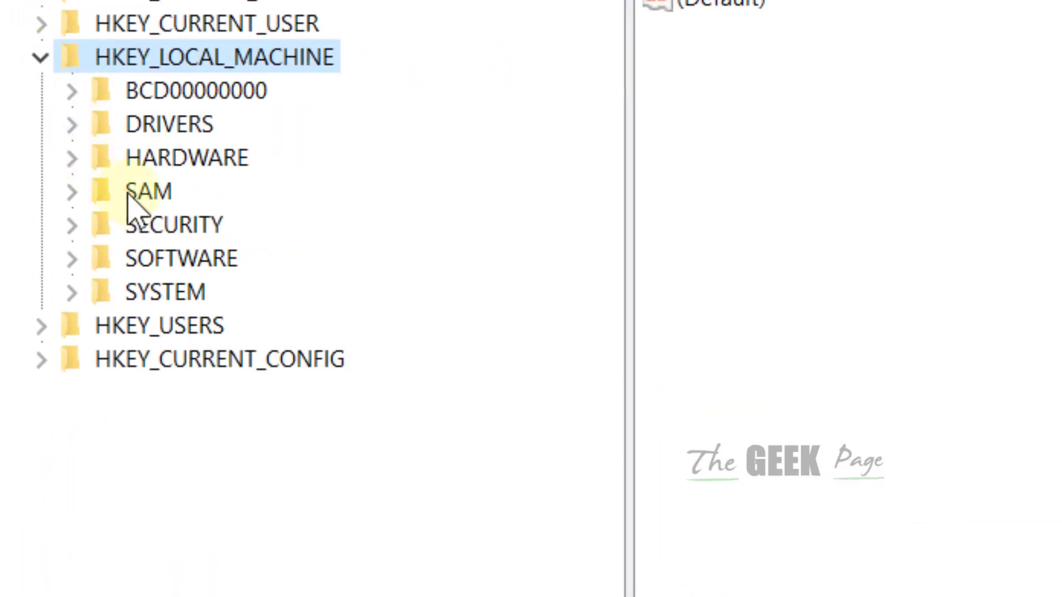
{"action": "left_click", "coordinate": [154, 292]}
{"action": "left_click", "coordinate": [71, 293]}
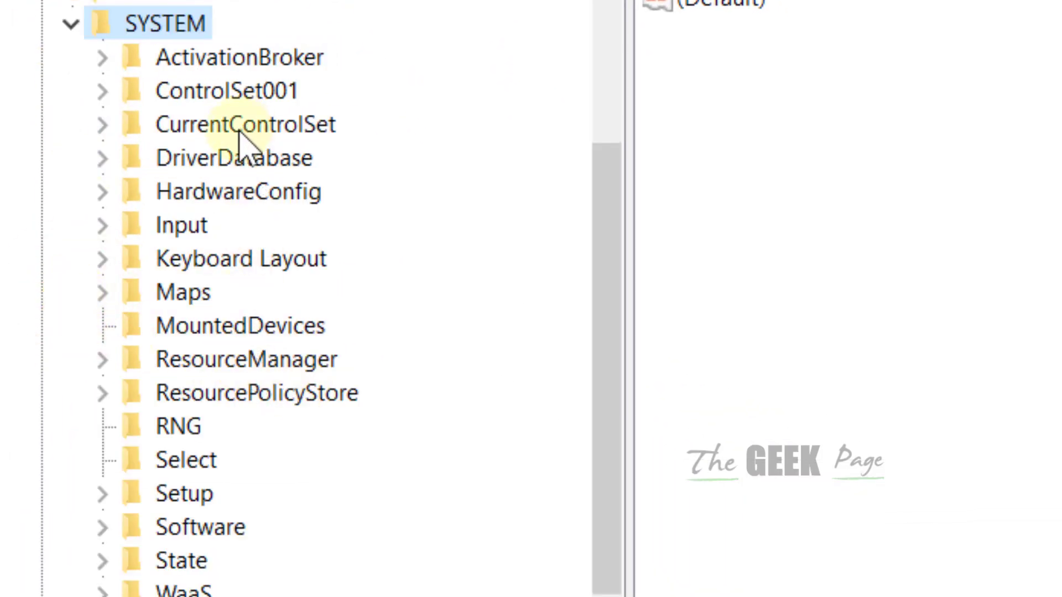
{"action": "left_click", "coordinate": [238, 126]}
{"action": "left_click", "coordinate": [102, 123]}
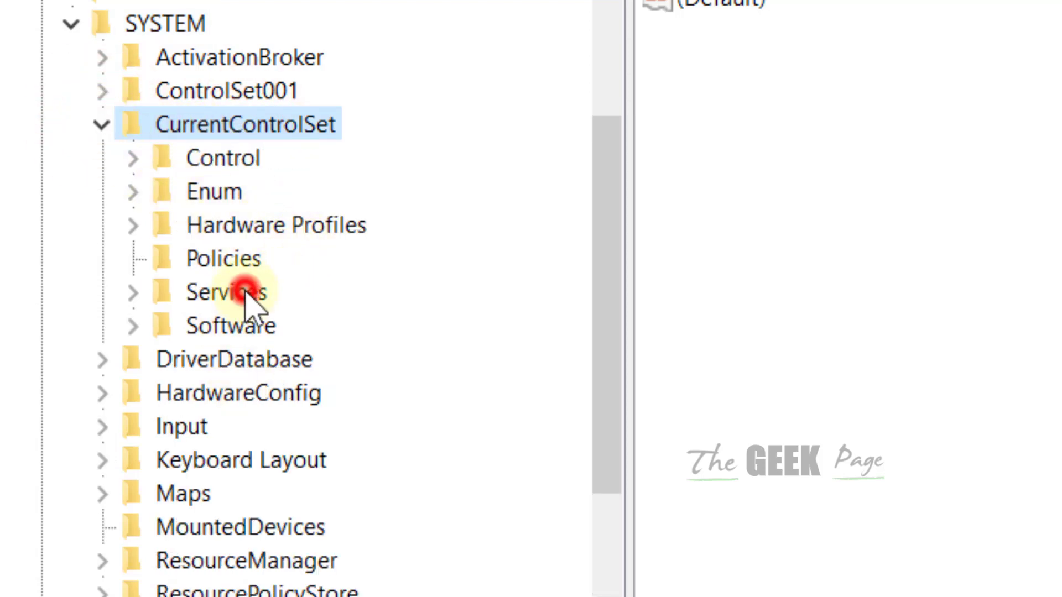
{"action": "left_click", "coordinate": [238, 293]}
{"action": "left_click", "coordinate": [132, 293]}
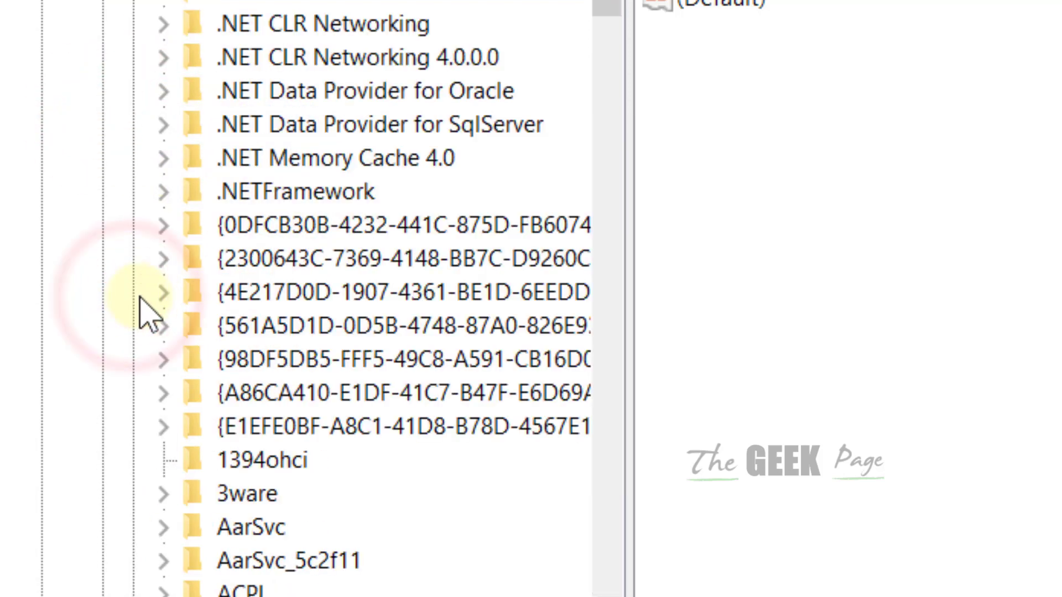
{"action": "left_click", "coordinate": [244, 494]}
{"action": "type", "text": "sv"}
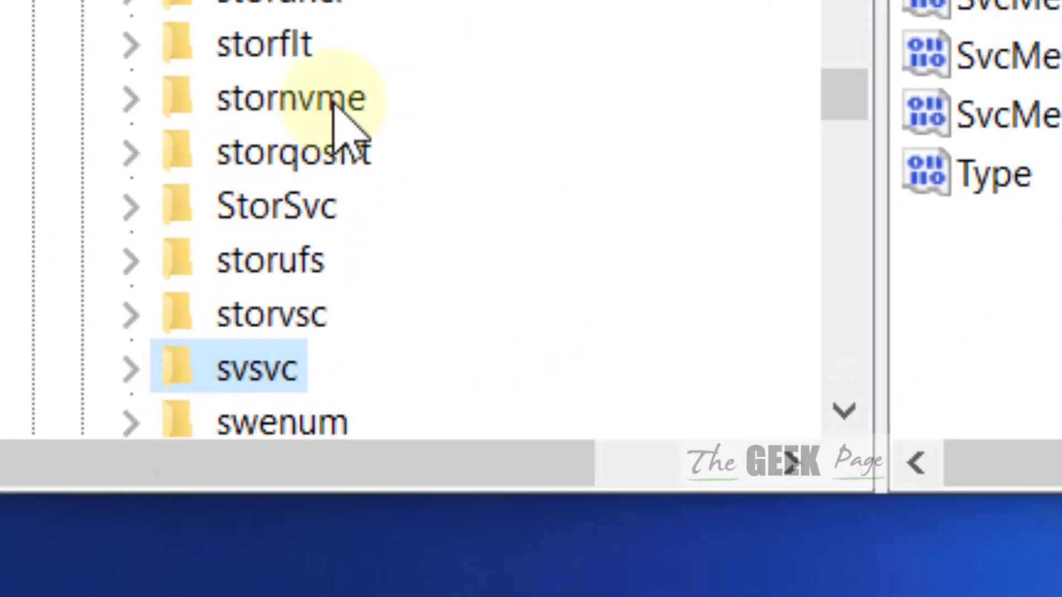
{"action": "scroll", "coordinate": [265, 428], "scroll_direction": "down", "scroll_amount": 3}
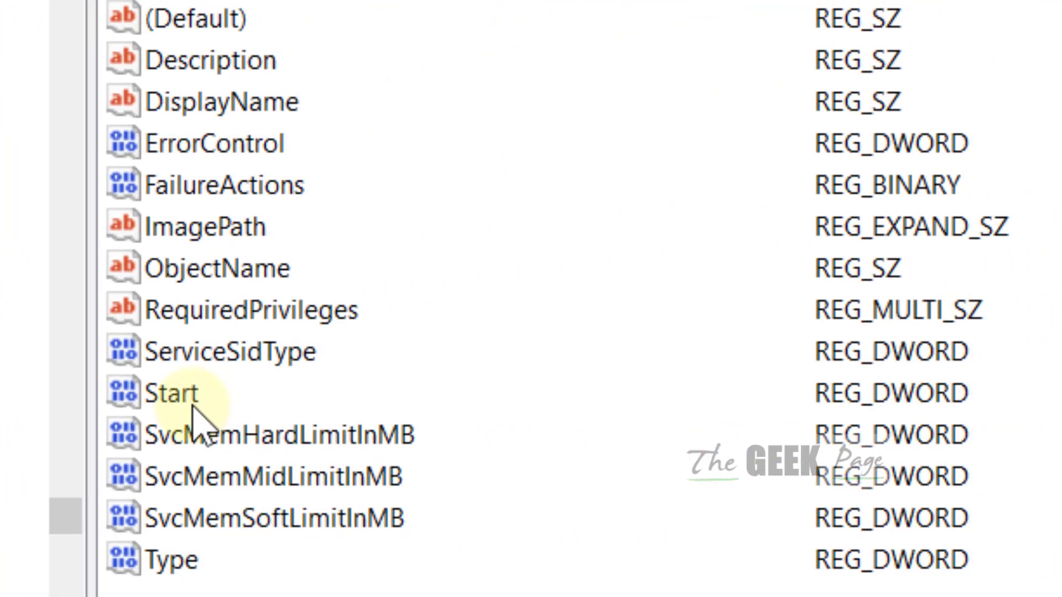
Change the svsvc Start value data from 3 to 4
{"action": "left_click", "coordinate": [193, 407]}
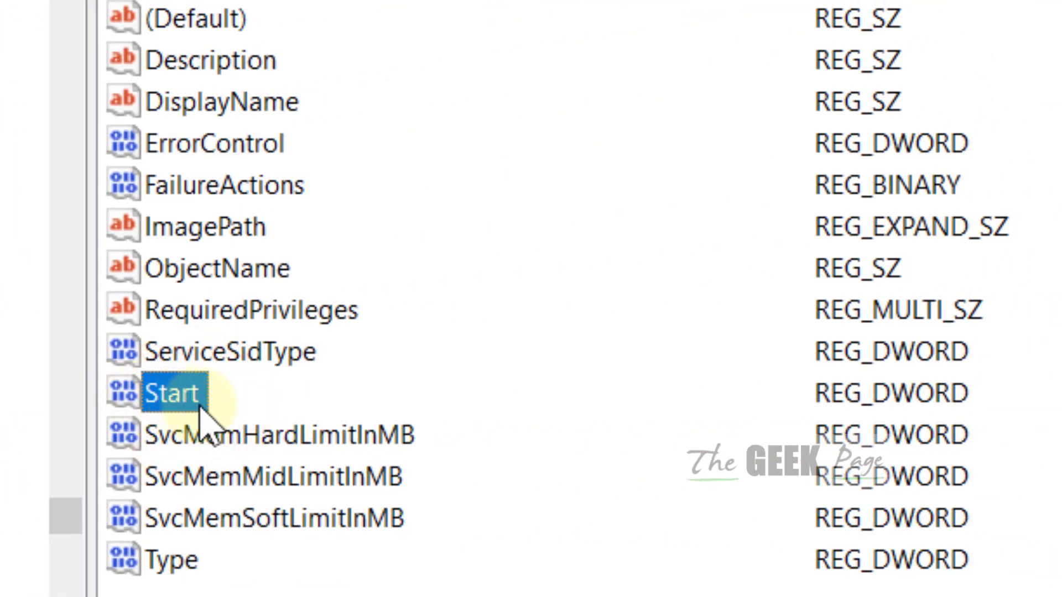
{"action": "right_click", "coordinate": [200, 409]}
{"action": "left_click", "coordinate": [293, 432]}
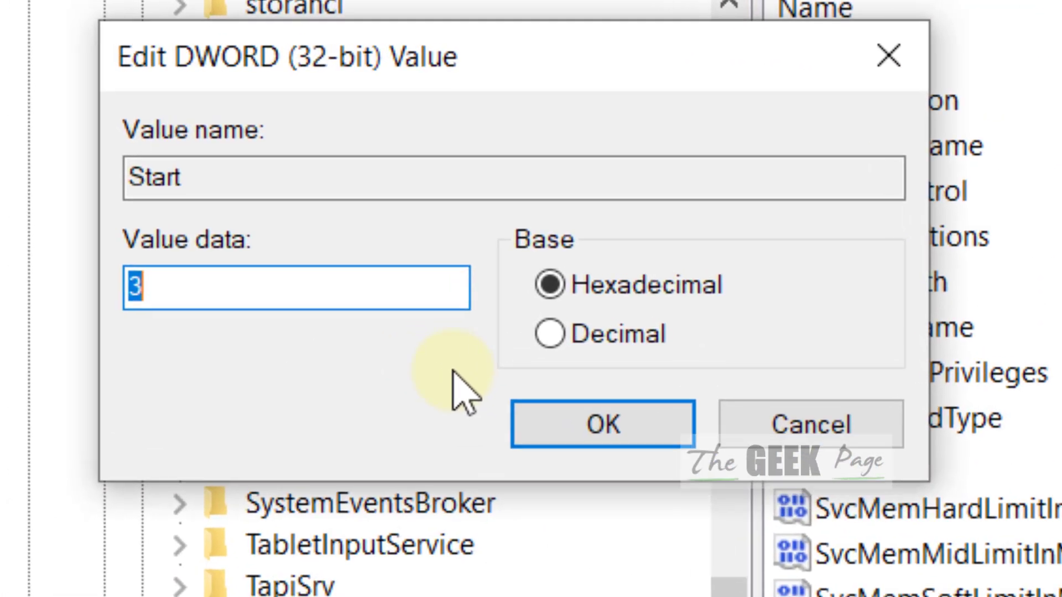
{"action": "type", "text": "4"}
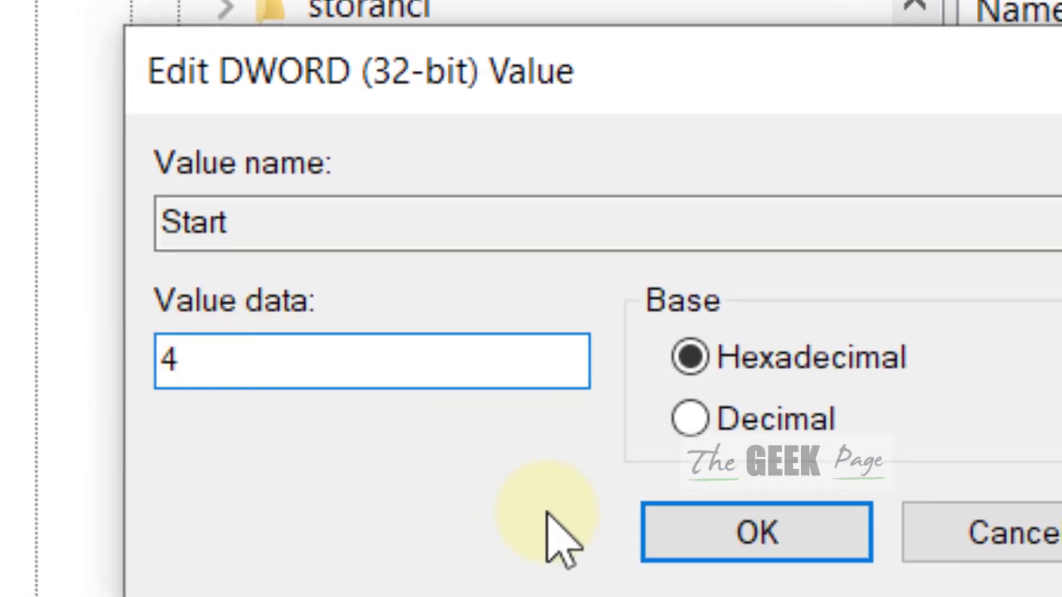
{"action": "left_click", "coordinate": [728, 537]}
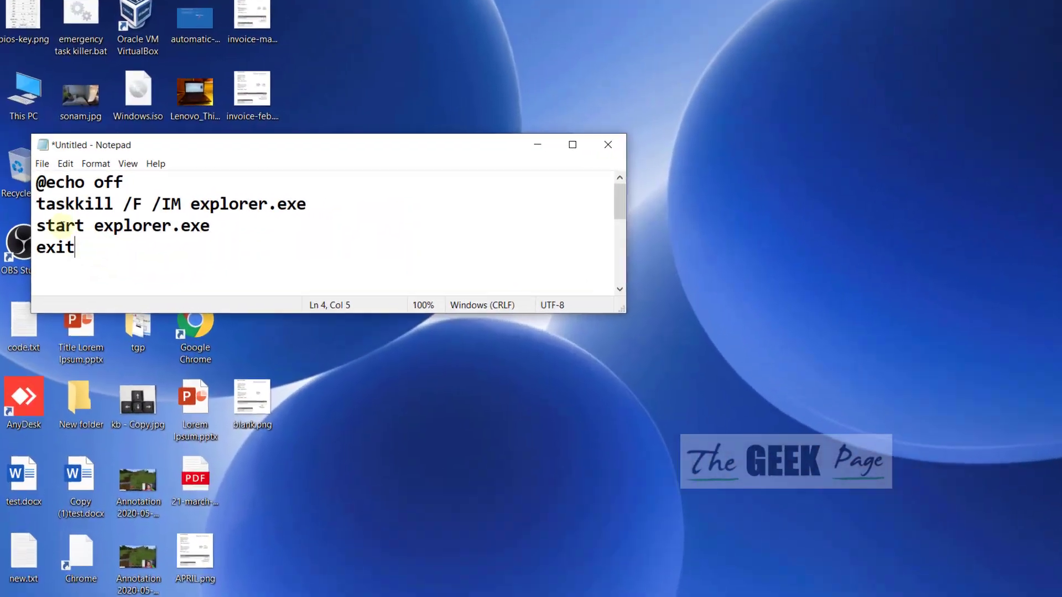
Copy the four script lines from the existing Notepad window
{"action": "left_click_drag", "start_coordinate": [98, 246], "coordinate": [36, 178]}
{"action": "right_click", "coordinate": [84, 180]}
{"action": "left_click", "coordinate": [208, 330]}
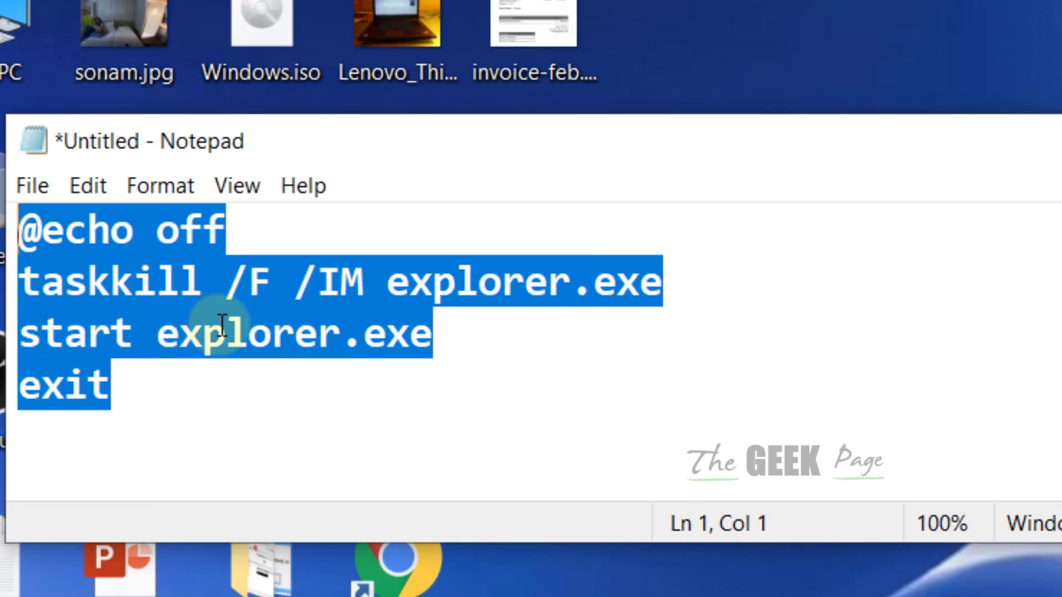
Open a new Notepad window and paste the copied script into it
{"action": "key", "text": "super"}
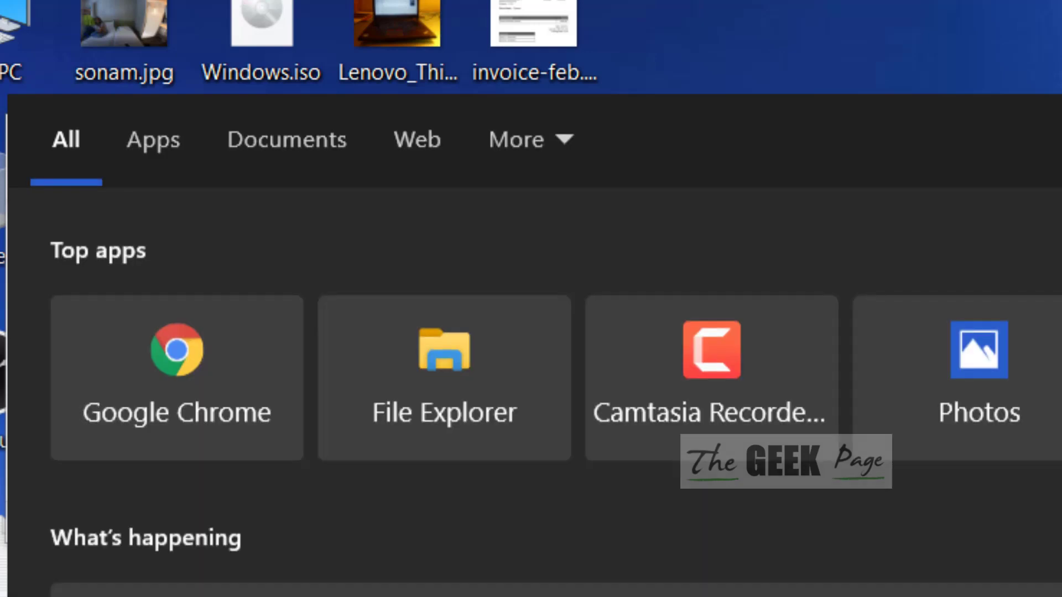
{"action": "type", "text": "notepad"}
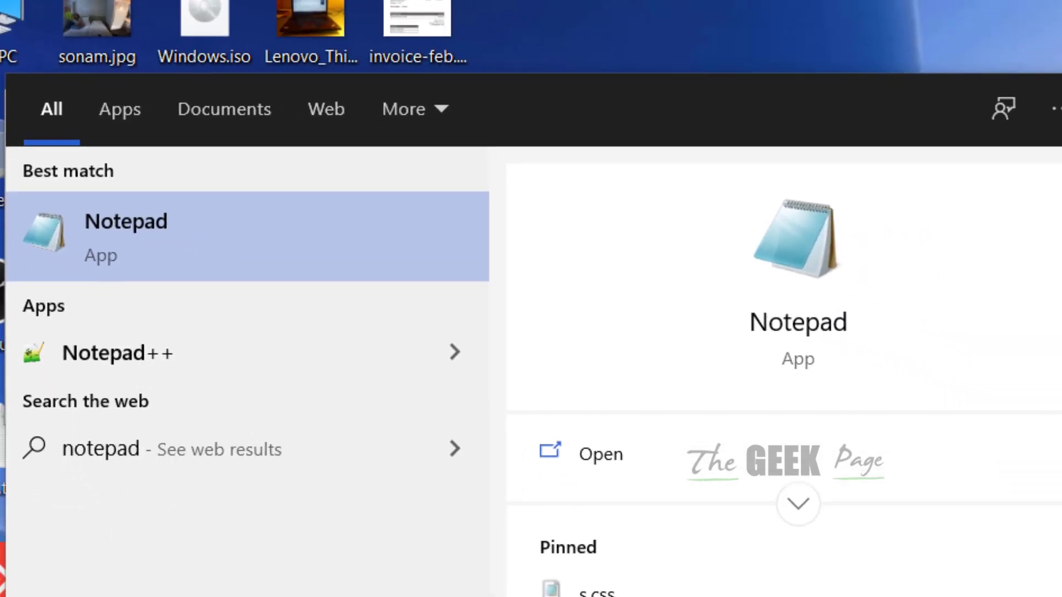
{"action": "left_click", "coordinate": [179, 273]}
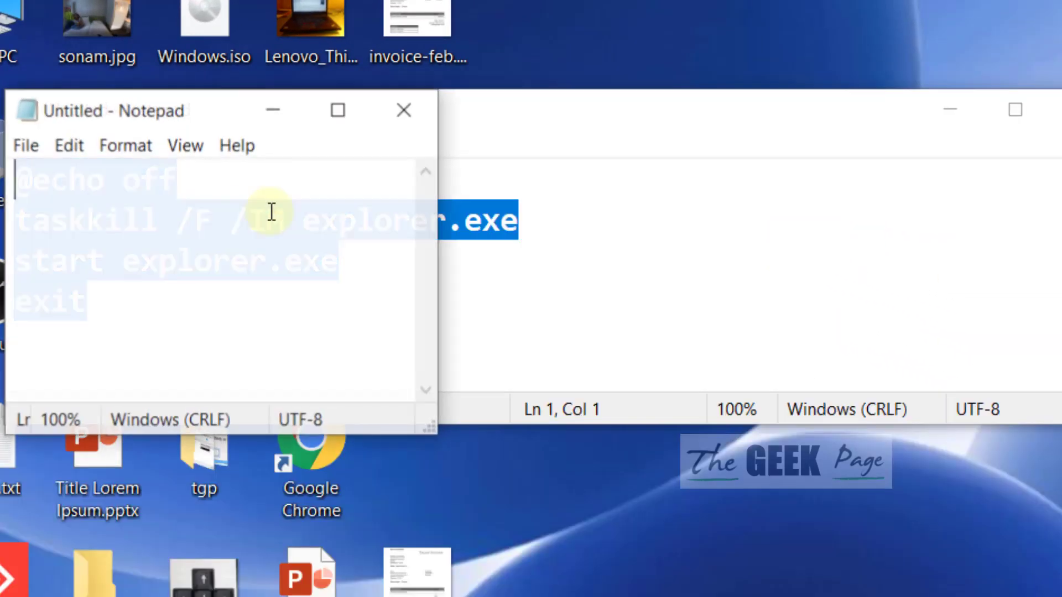
{"action": "right_click", "coordinate": [275, 215]}
{"action": "left_click", "coordinate": [347, 318]}
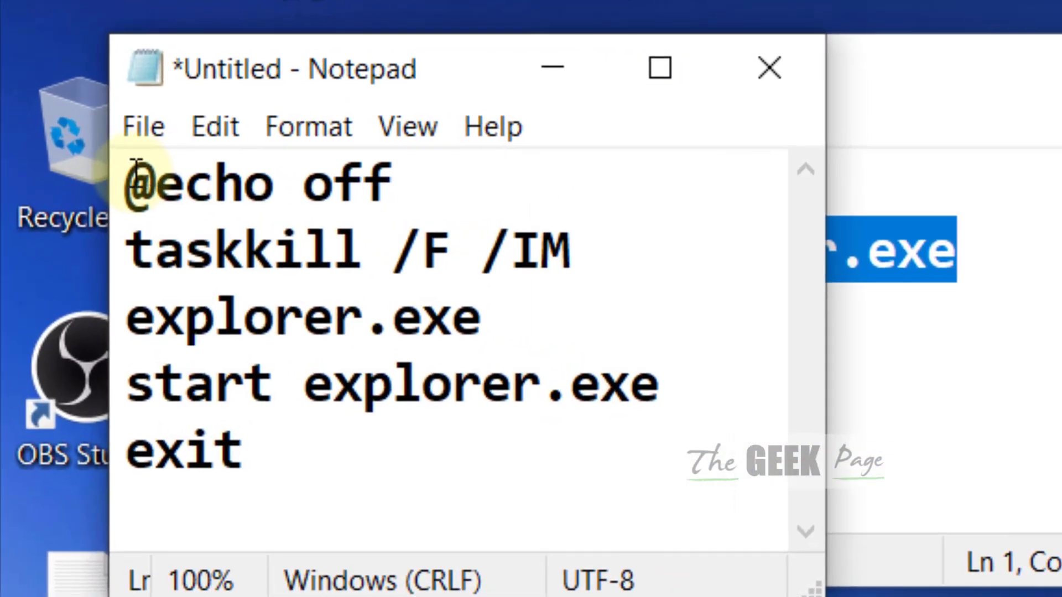
{"action": "left_click_drag", "start_coordinate": [16, 178], "coordinate": [183, 190]}
{"action": "left_click_drag", "start_coordinate": [601, 249], "coordinate": [126, 249]}
{"action": "left_click", "coordinate": [481, 310], "text": "shift"}
{"action": "left_click_drag", "start_coordinate": [680, 372], "coordinate": [25, 376]}
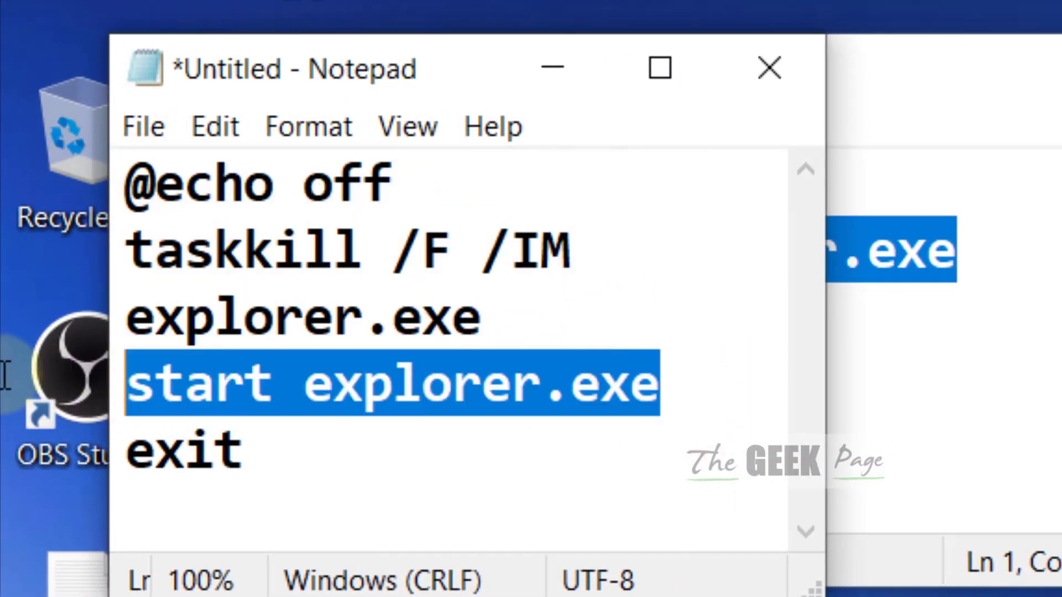
{"action": "left_click_drag", "start_coordinate": [391, 481], "coordinate": [126, 451]}
{"action": "left_click", "coordinate": [158, 125]}
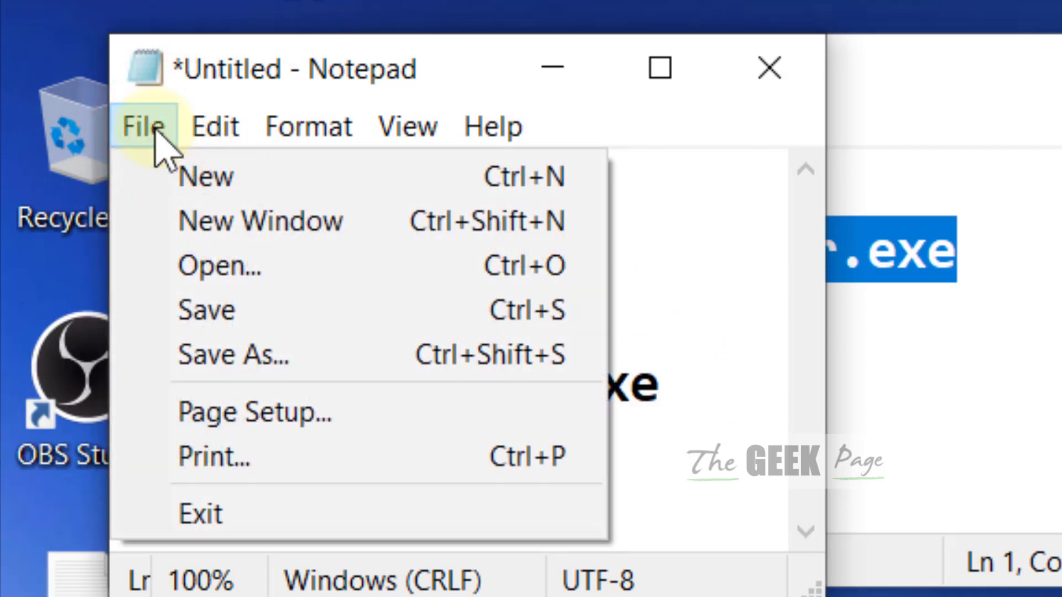
Save the script on the Desktop as watermark.bat with Save as type All Files (*.*)
{"action": "left_click", "coordinate": [334, 358]}
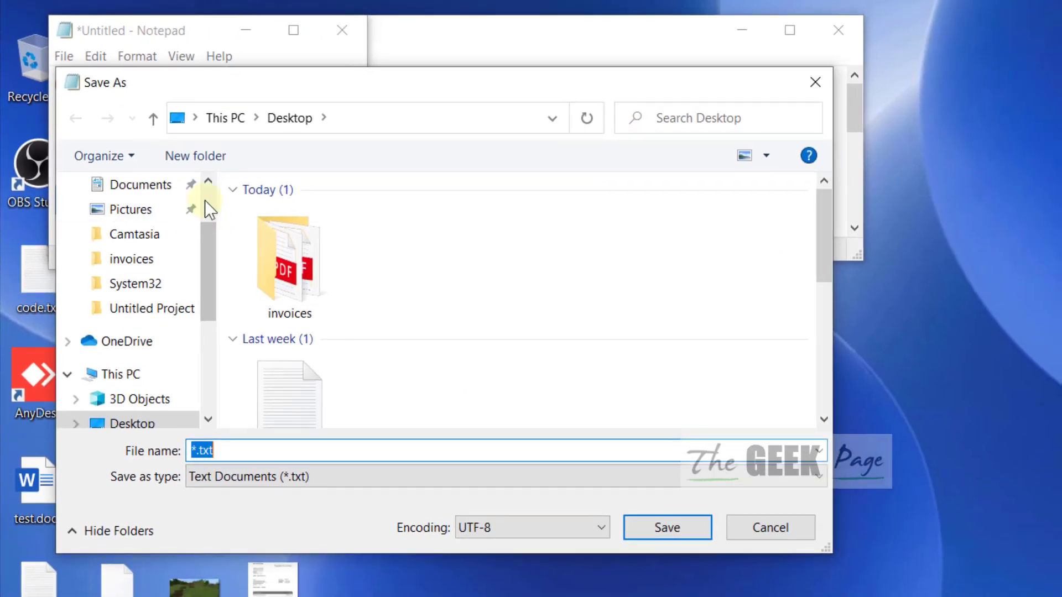
{"action": "scroll", "coordinate": [204, 200], "scroll_direction": "up", "scroll_amount": 2}
{"action": "left_click", "coordinate": [244, 456]}
{"action": "double_click", "coordinate": [395, 331]}
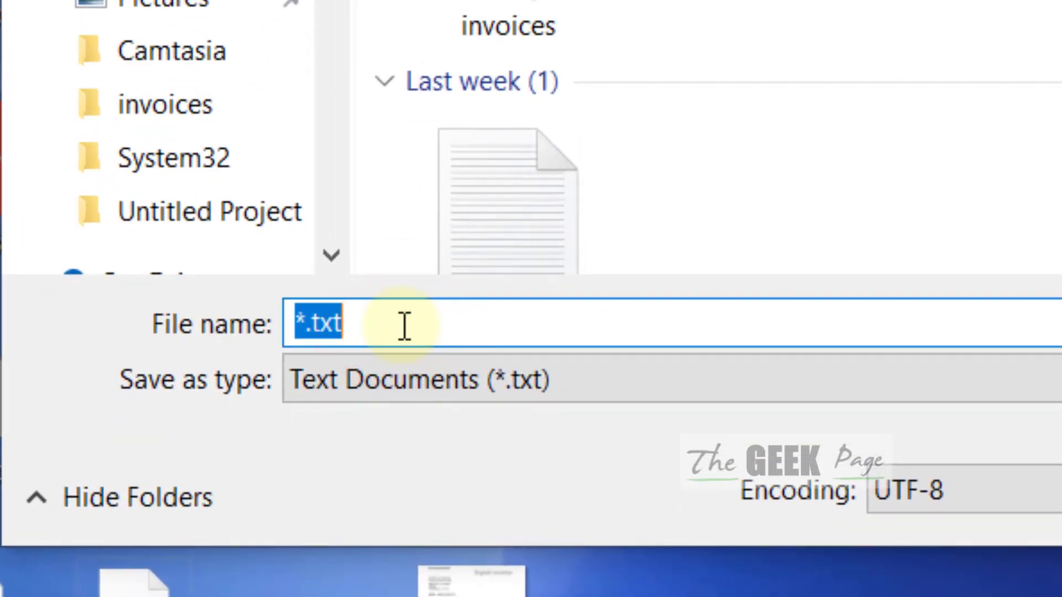
{"action": "type", "text": "watermark.bat"}
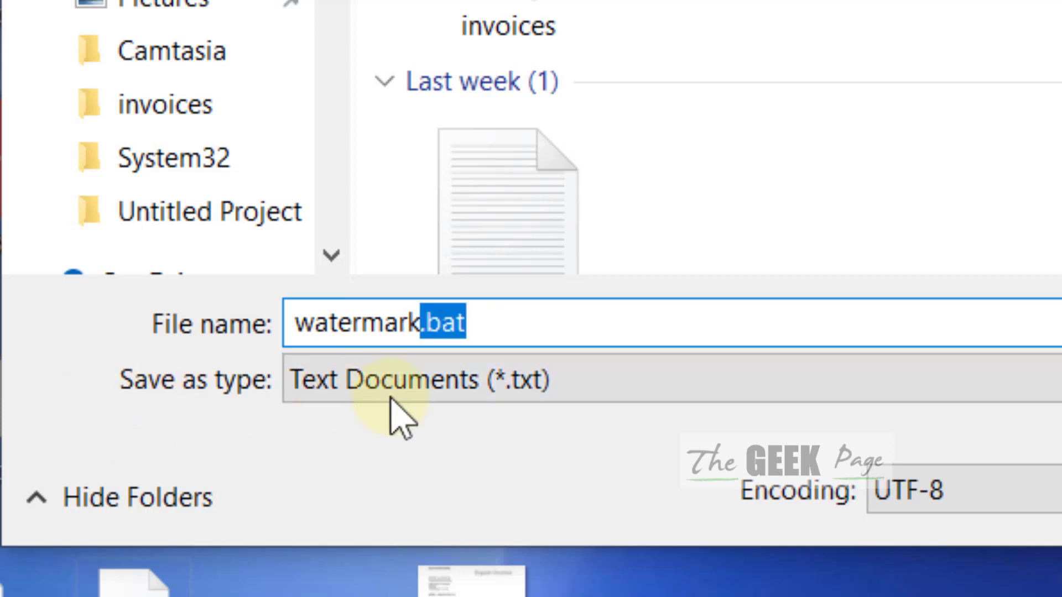
{"action": "left_click", "coordinate": [473, 396]}
{"action": "left_click", "coordinate": [390, 460]}
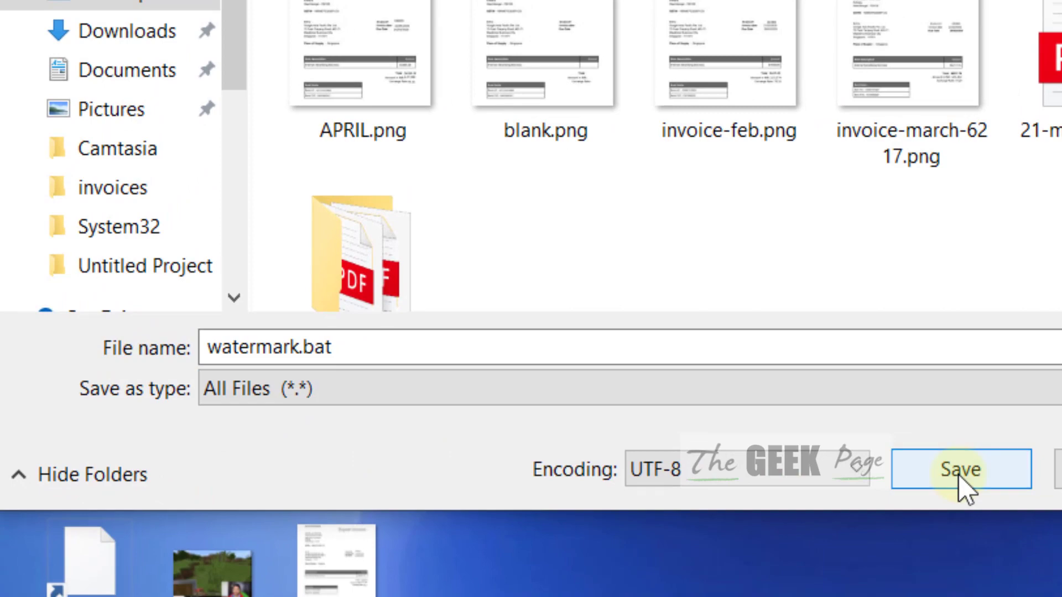
{"action": "left_click", "coordinate": [961, 474]}
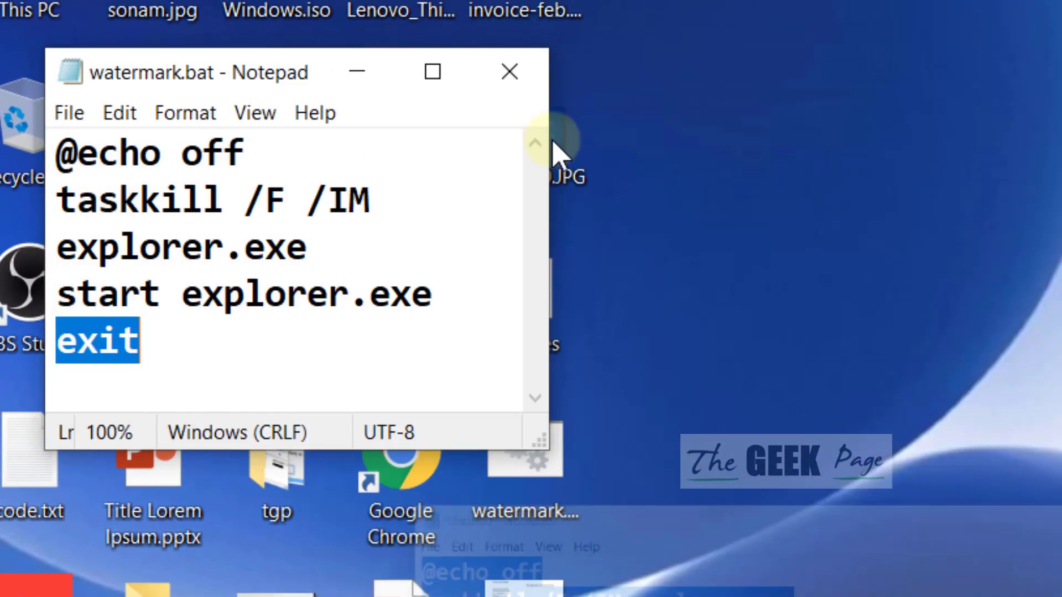
Minimize Notepad, select watermark.bat on the desktop, and search Windows for 'task sch'
{"action": "left_click", "coordinate": [357, 71]}
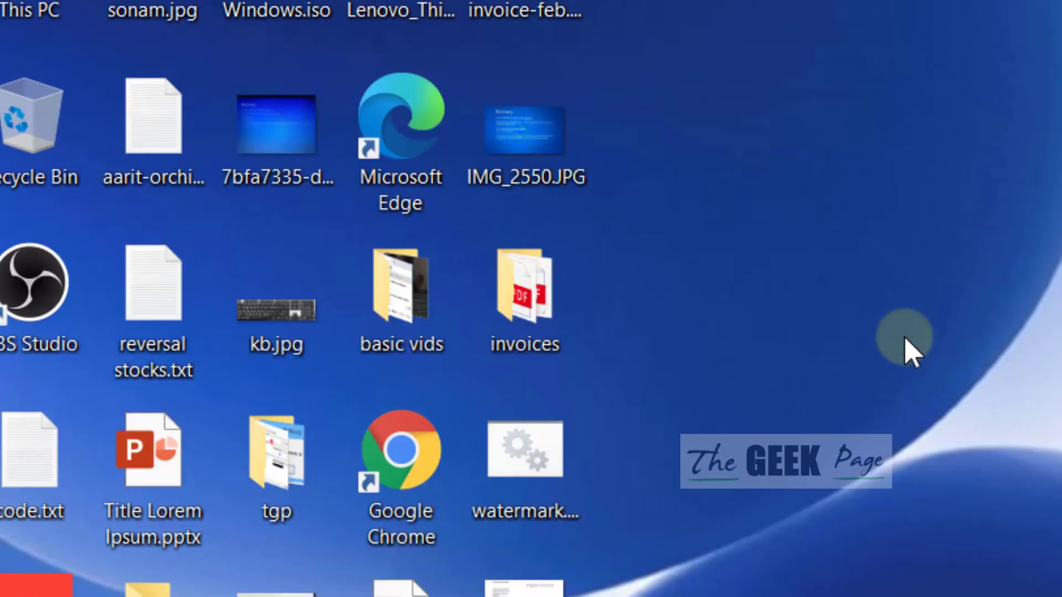
{"action": "left_click", "coordinate": [517, 475]}
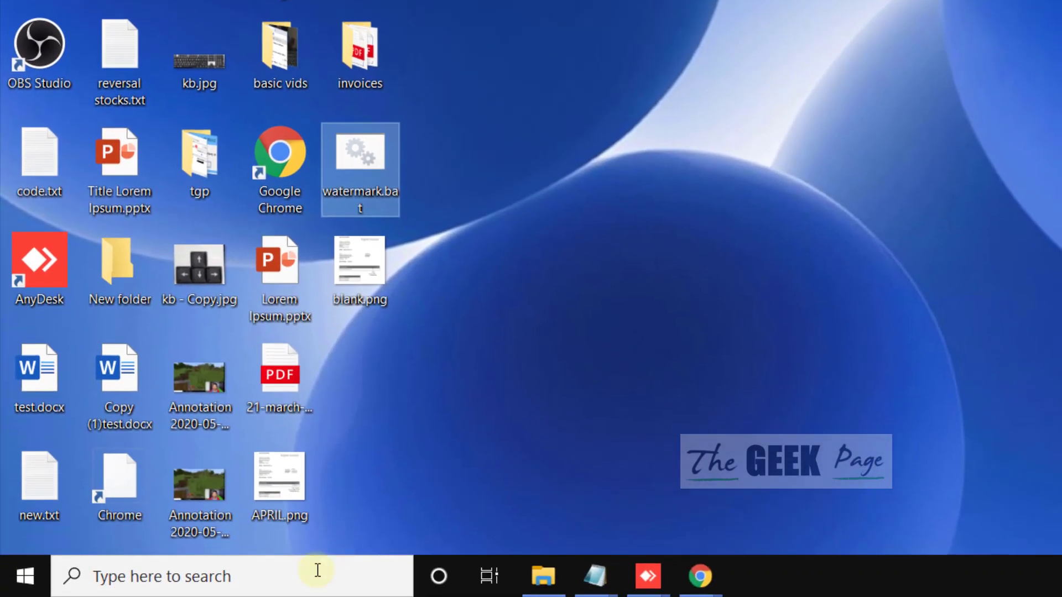
{"action": "left_click", "coordinate": [324, 569]}
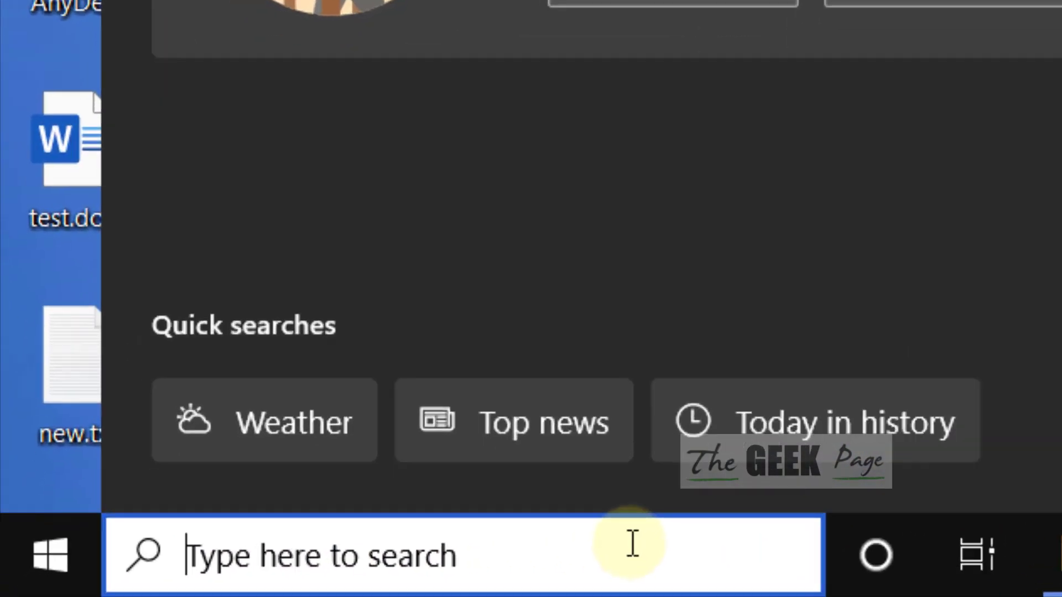
{"action": "type", "text": "ta"}
{"action": "type", "text": "sk sch"}
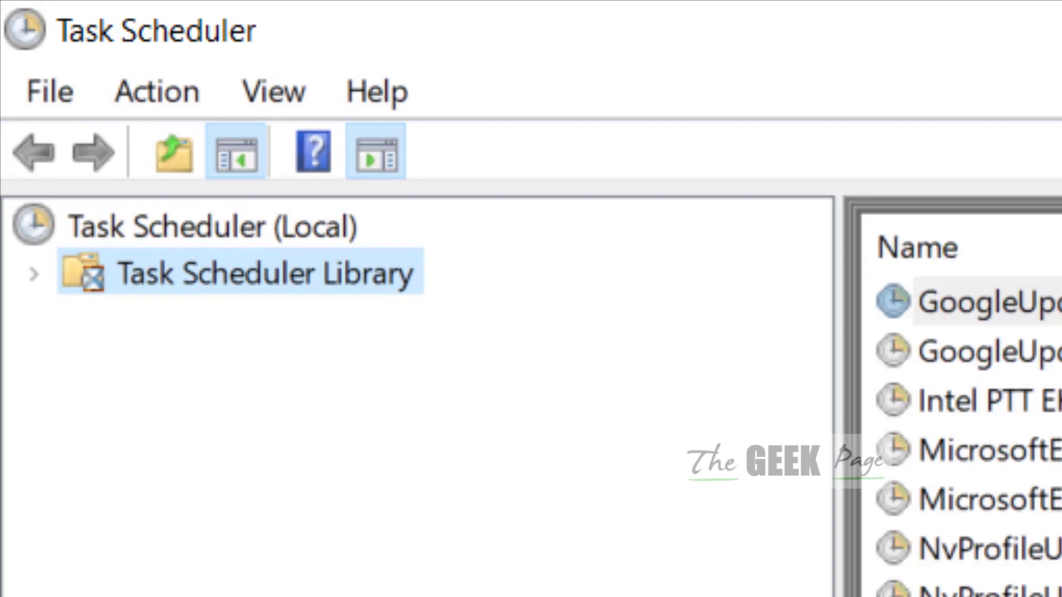
Create a basic task 'remove watermark' with description 'asdas' and advance to its trigger page
{"action": "left_click", "coordinate": [166, 97]}
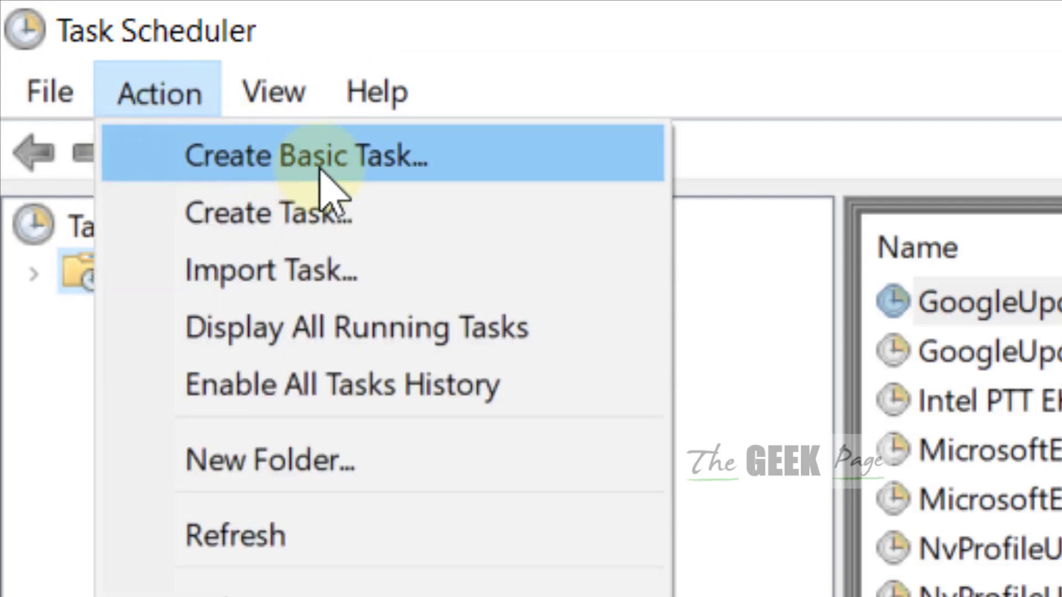
{"action": "left_click", "coordinate": [442, 169]}
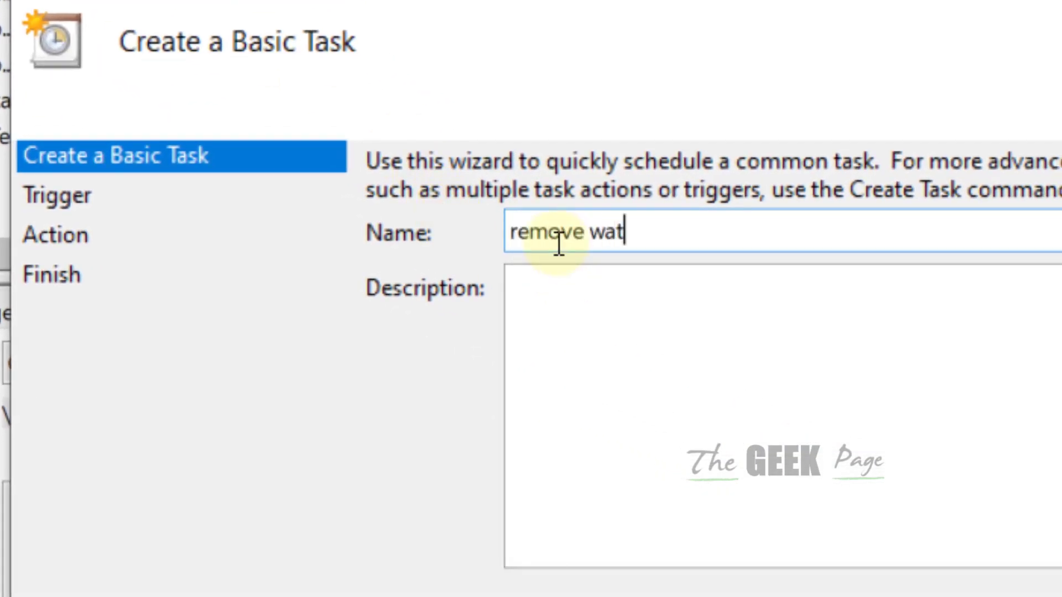
{"action": "left_click", "coordinate": [728, 393]}
{"action": "type", "text": "asdasd asda"}
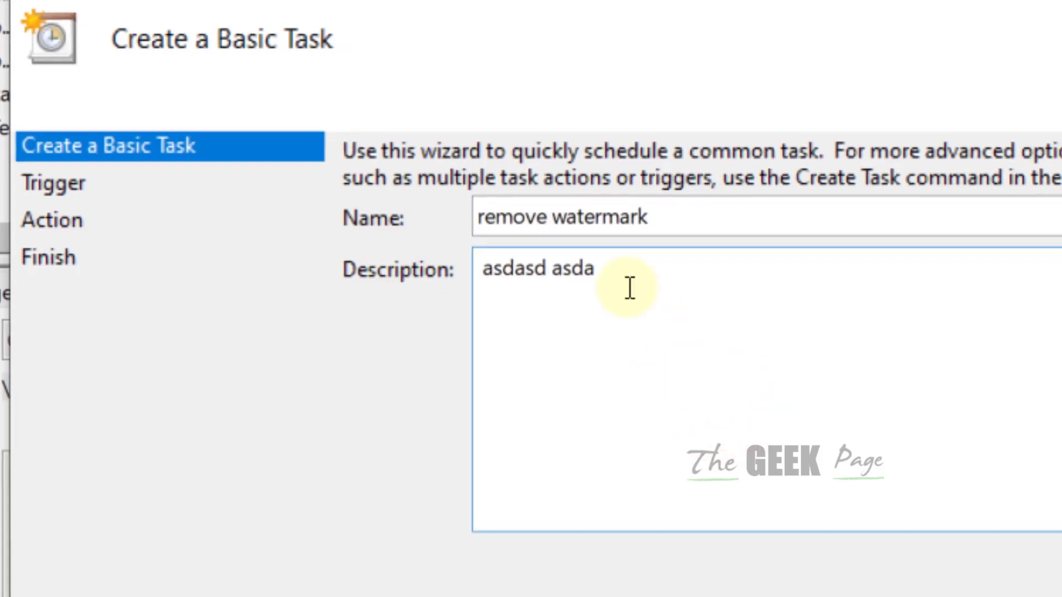
{"action": "left_click", "coordinate": [752, 577]}
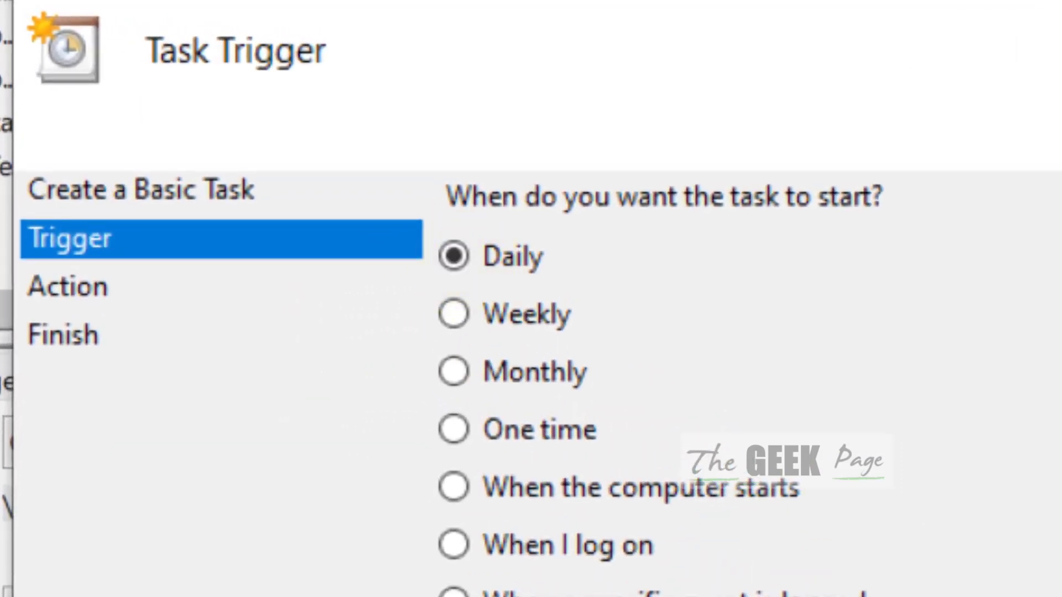
{"action": "key", "text": "Return"}
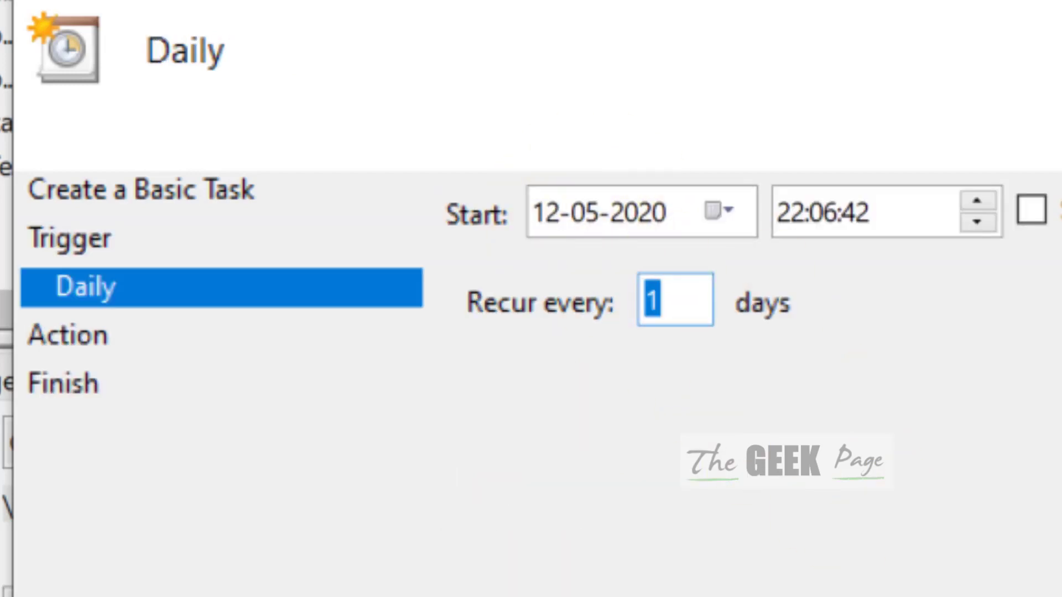
{"action": "key", "text": "Return"}
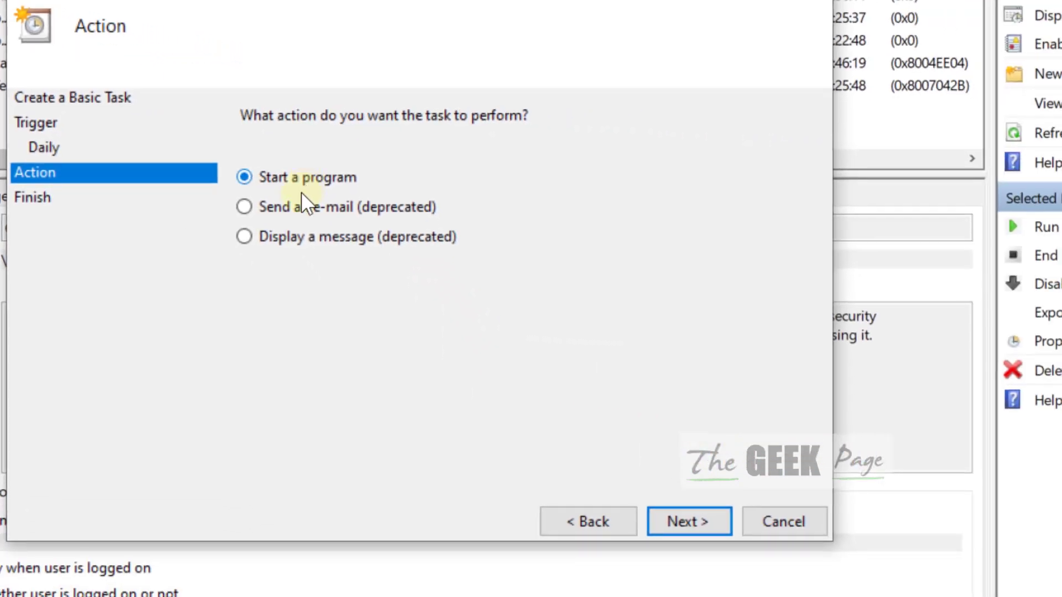
Choose Start a program and pick watermark.bat from the Desktop as the script
{"action": "left_click", "coordinate": [691, 522]}
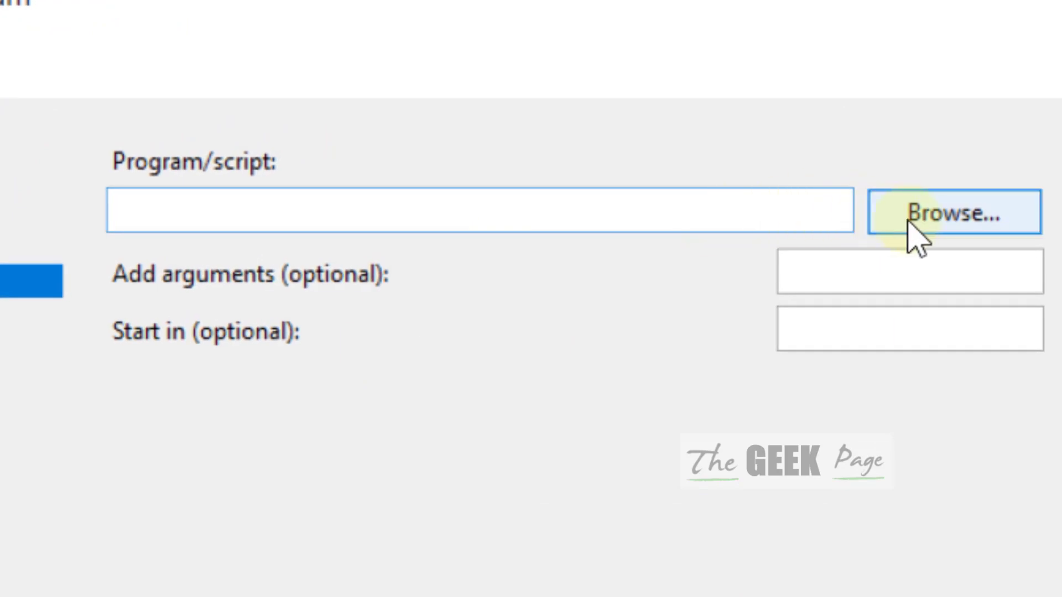
{"action": "left_click", "coordinate": [912, 227]}
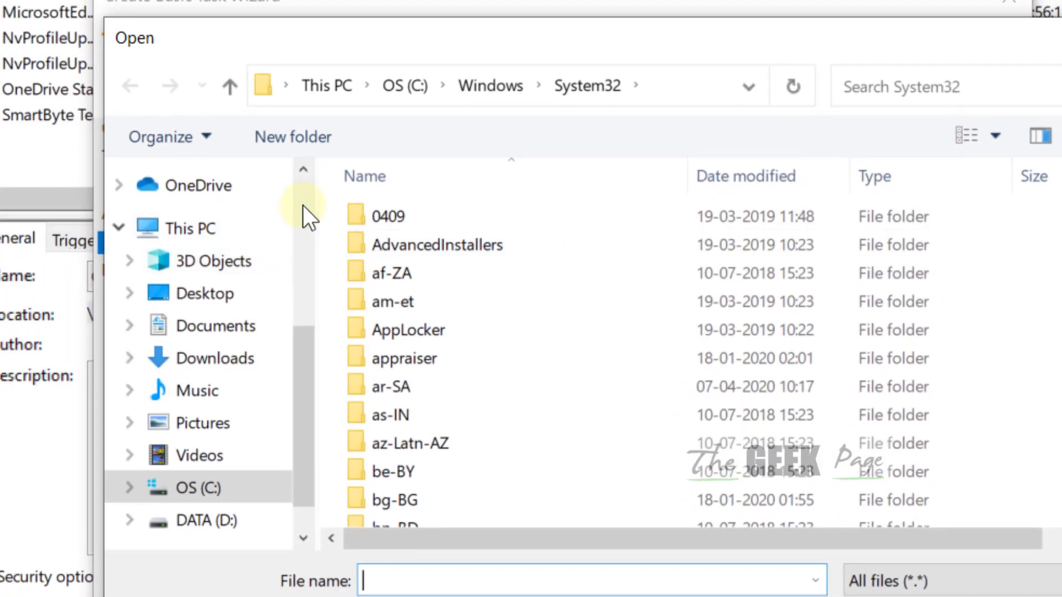
{"action": "left_click", "coordinate": [138, 226]}
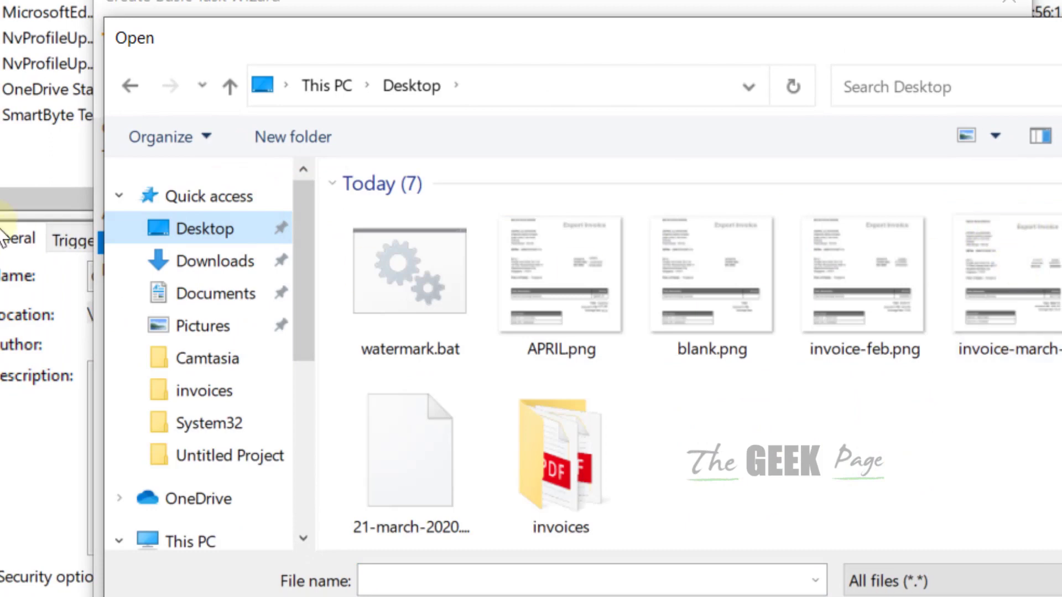
{"action": "double_click", "coordinate": [432, 270]}
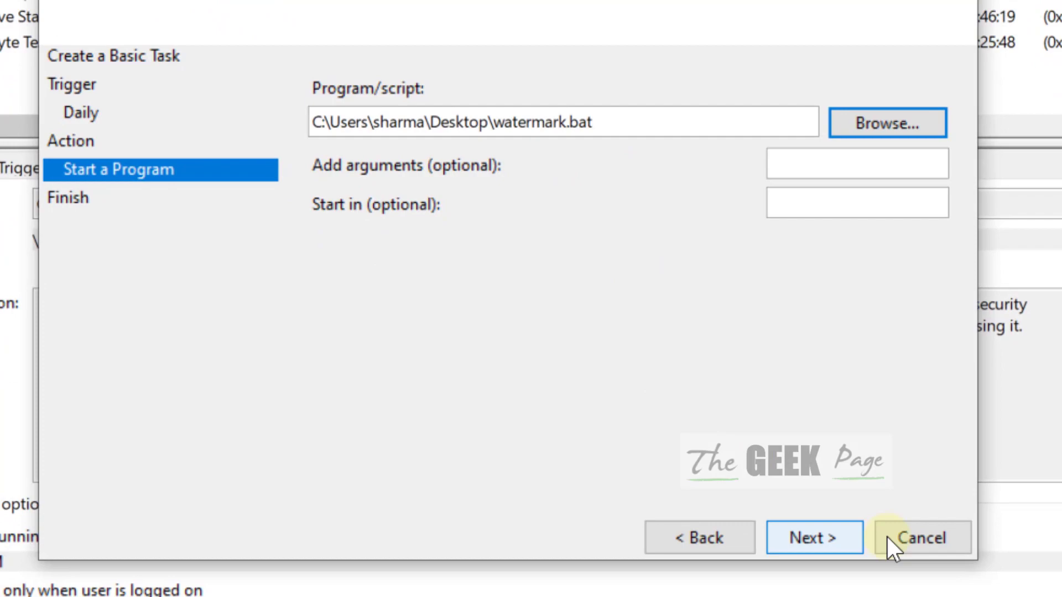
Finish creating the 'remove watermark' daily 22:06 task and minimize Task Scheduler
{"action": "left_click", "coordinate": [812, 535]}
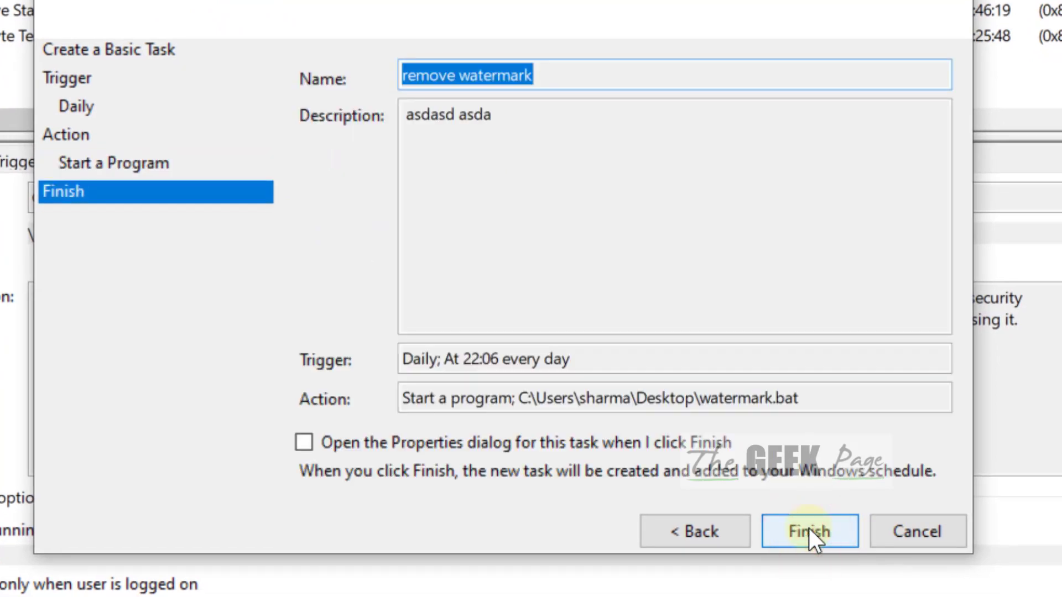
{"action": "left_click", "coordinate": [781, 520]}
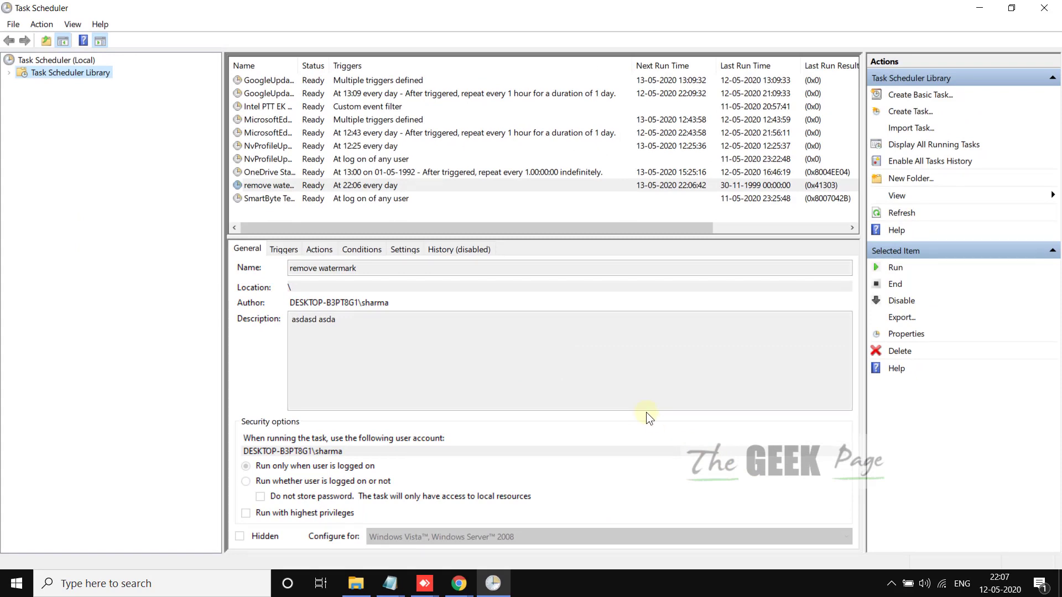
{"action": "left_click", "coordinate": [979, 8]}
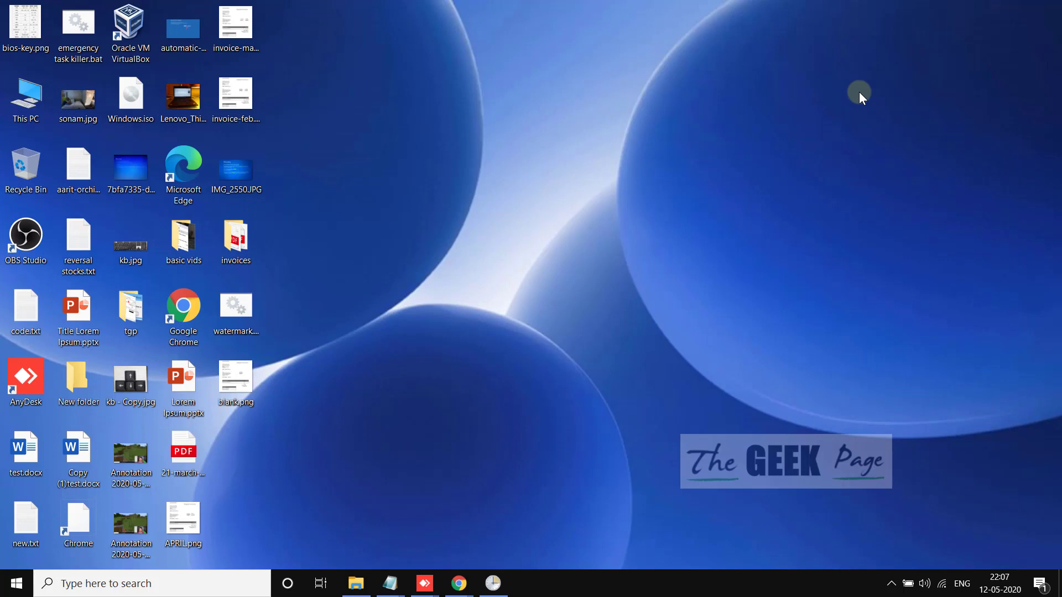